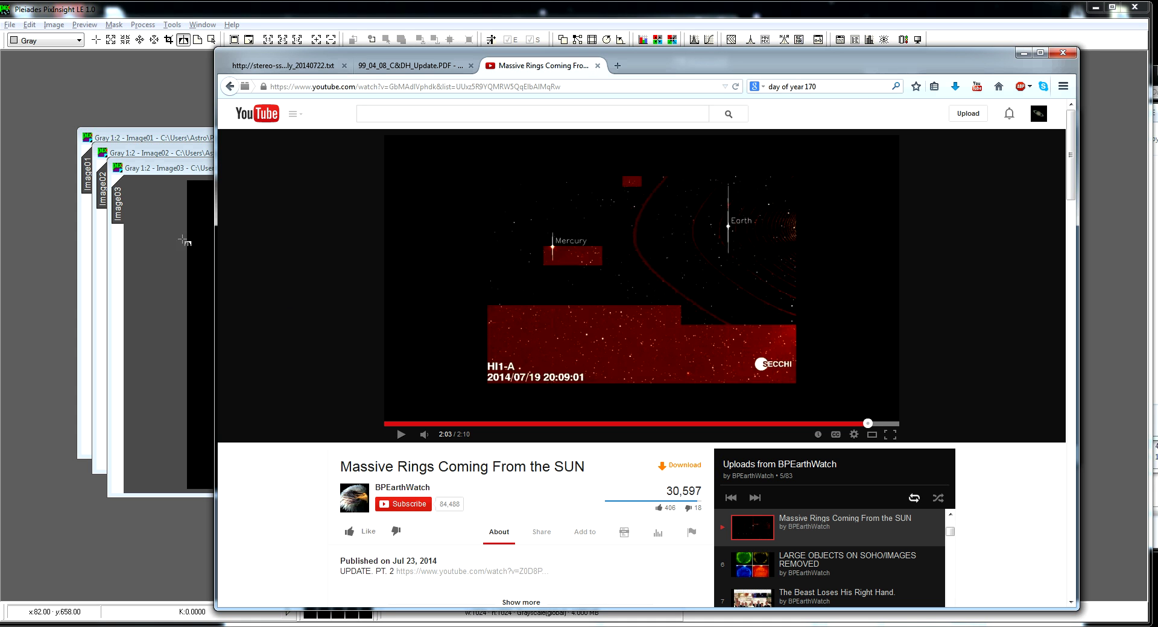
Switch to PixInsight and move the Image03 window clear beside the Histograms window.
left_click(179, 170)
left_click_drag(179, 170, 141, 190)
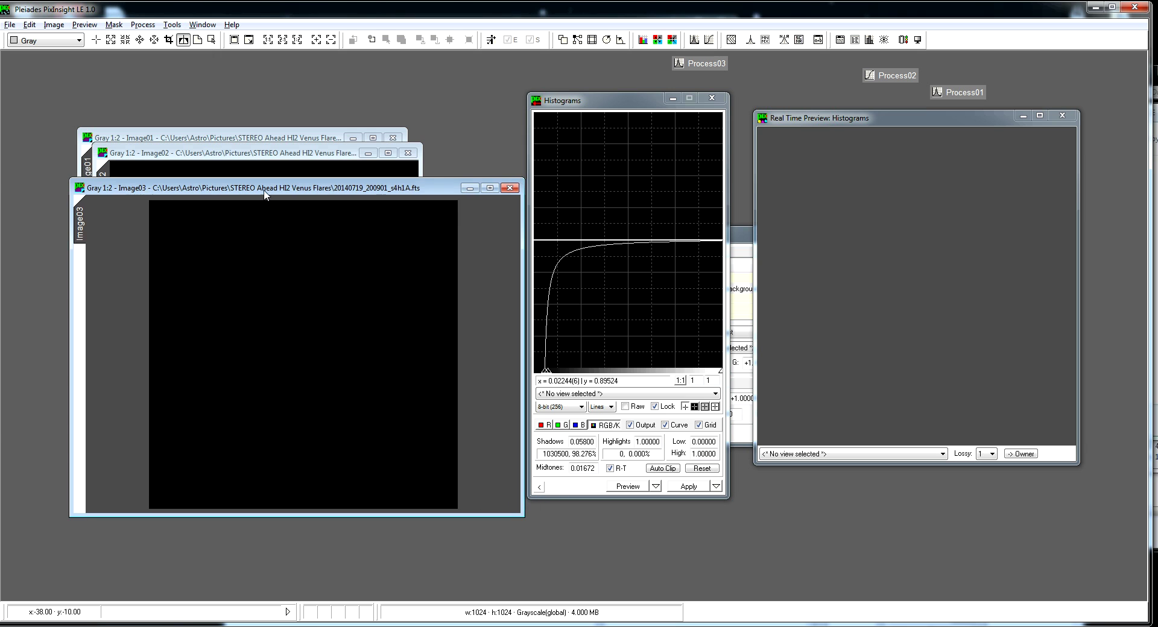
left_click_drag(384, 194, 384, 178)
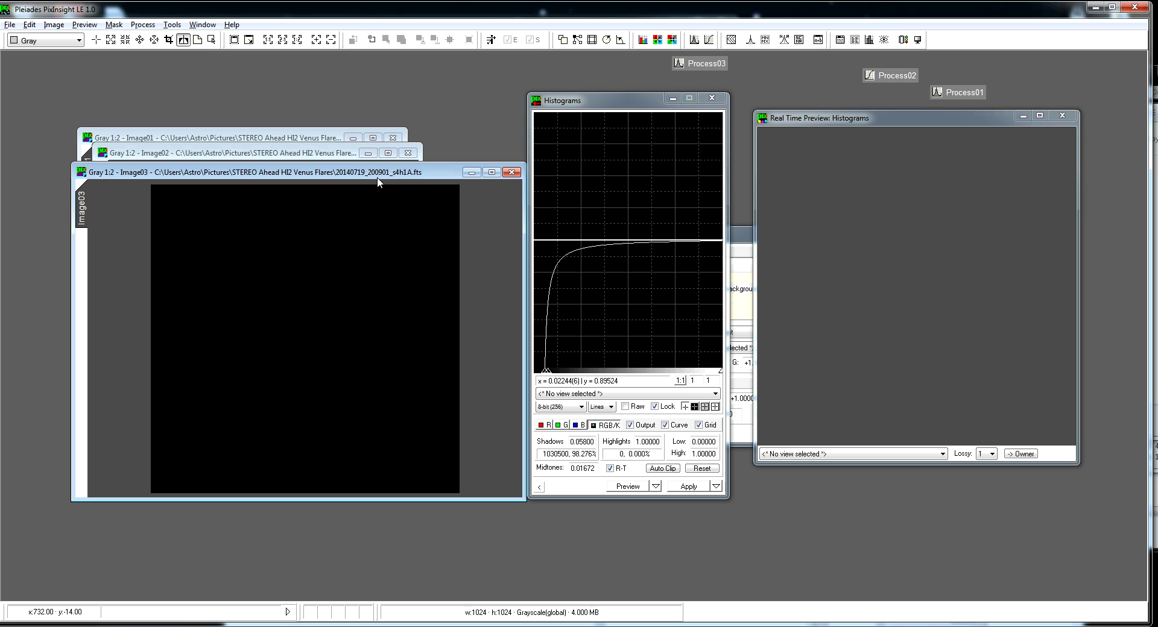
Reset the Histograms settings, choose Image03 as the view, auto-clip it, and apply the stretch to Image03.
left_click(702, 469)
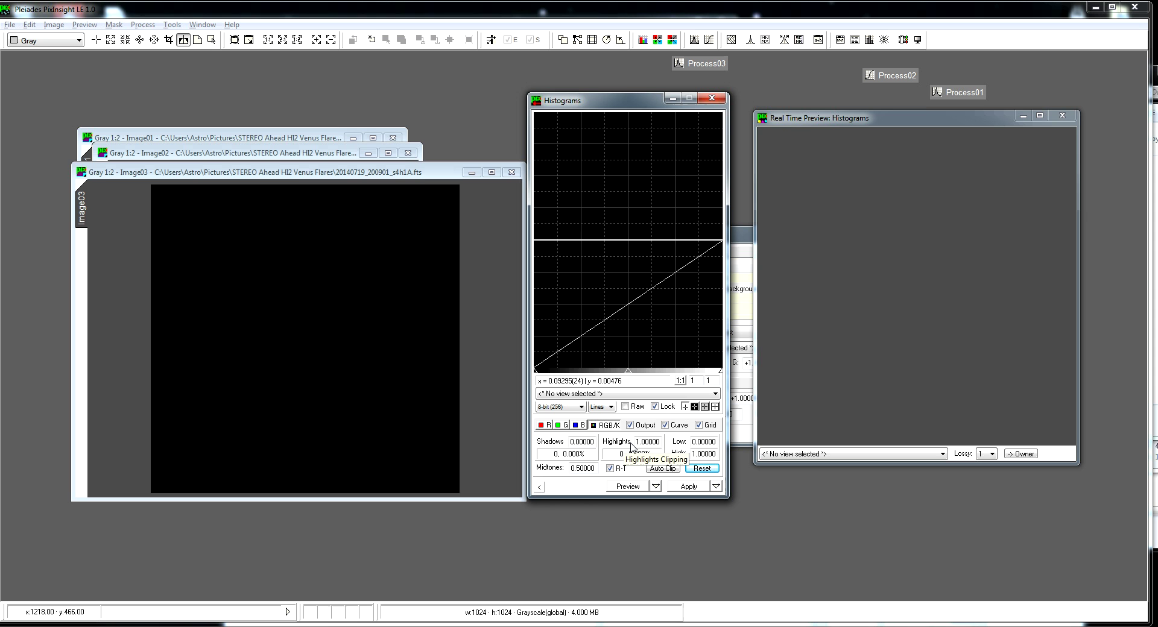
left_click(627, 394)
left_click(595, 423)
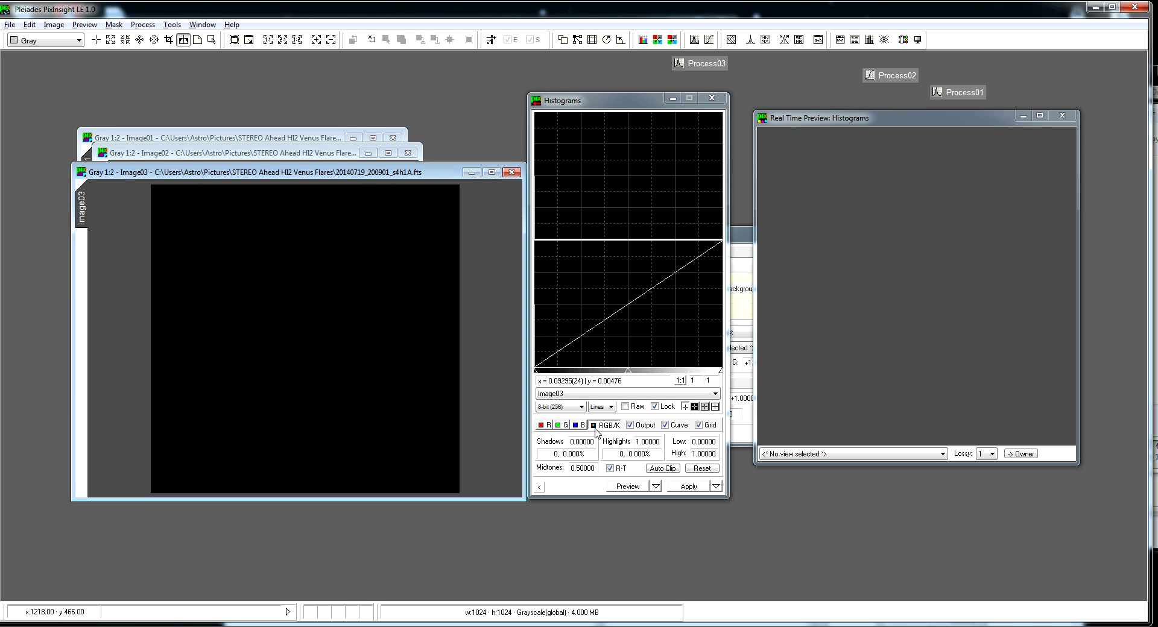
left_click(655, 469)
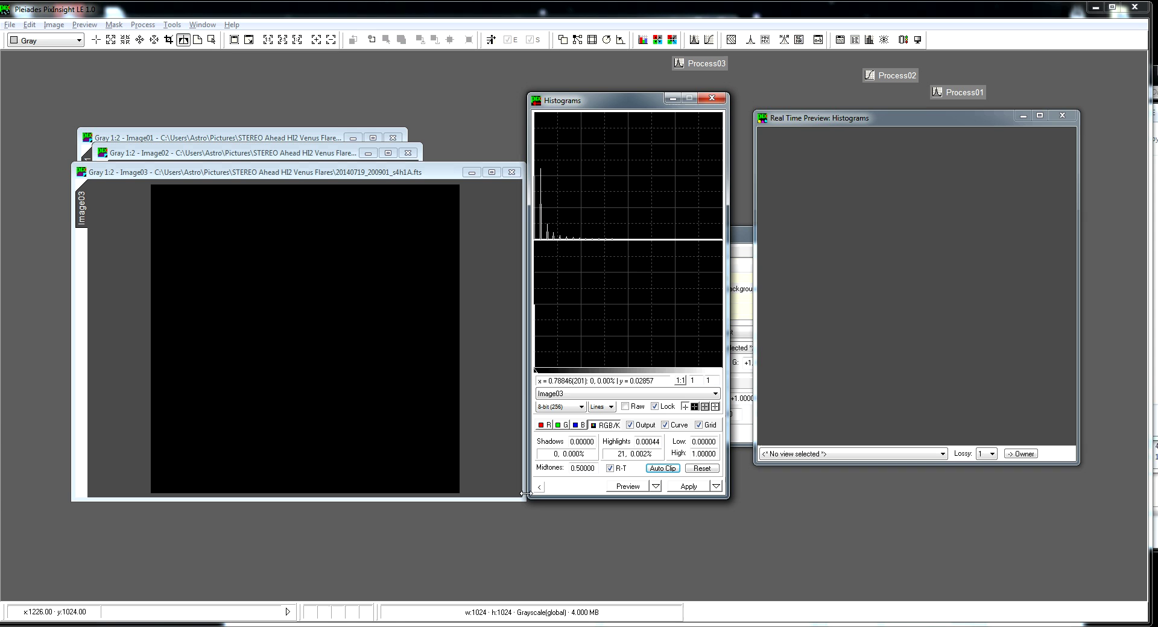
left_click_drag(539, 487, 368, 397)
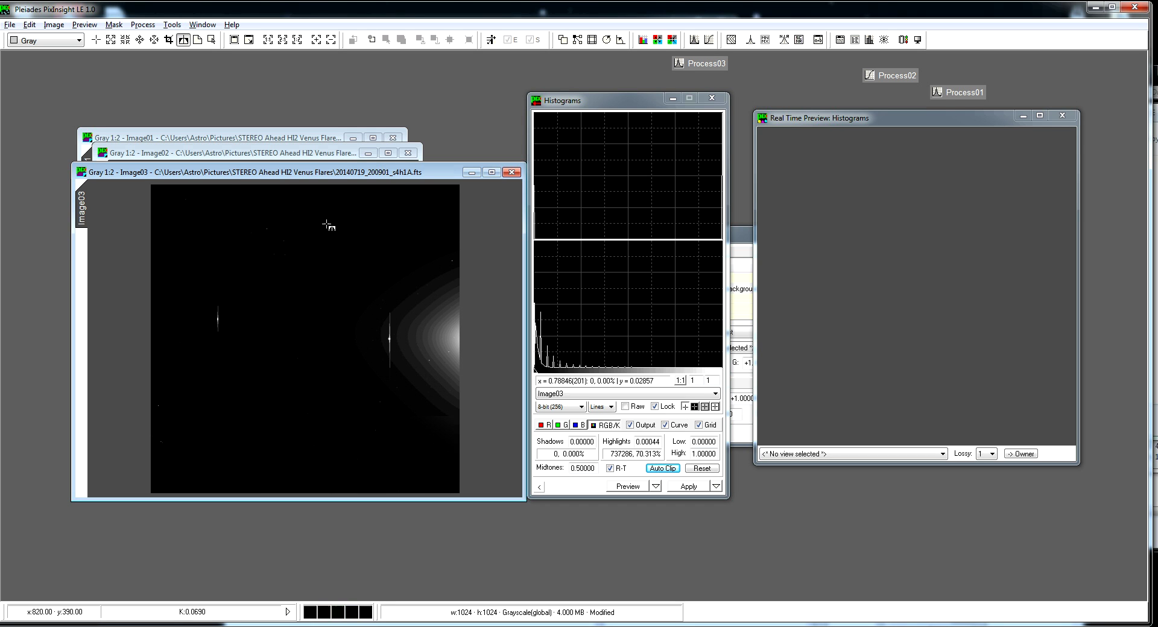
Spread out the stacked image windows and enlarge the Image01 window so its whole frame fits.
left_click_drag(231, 173, 221, 197)
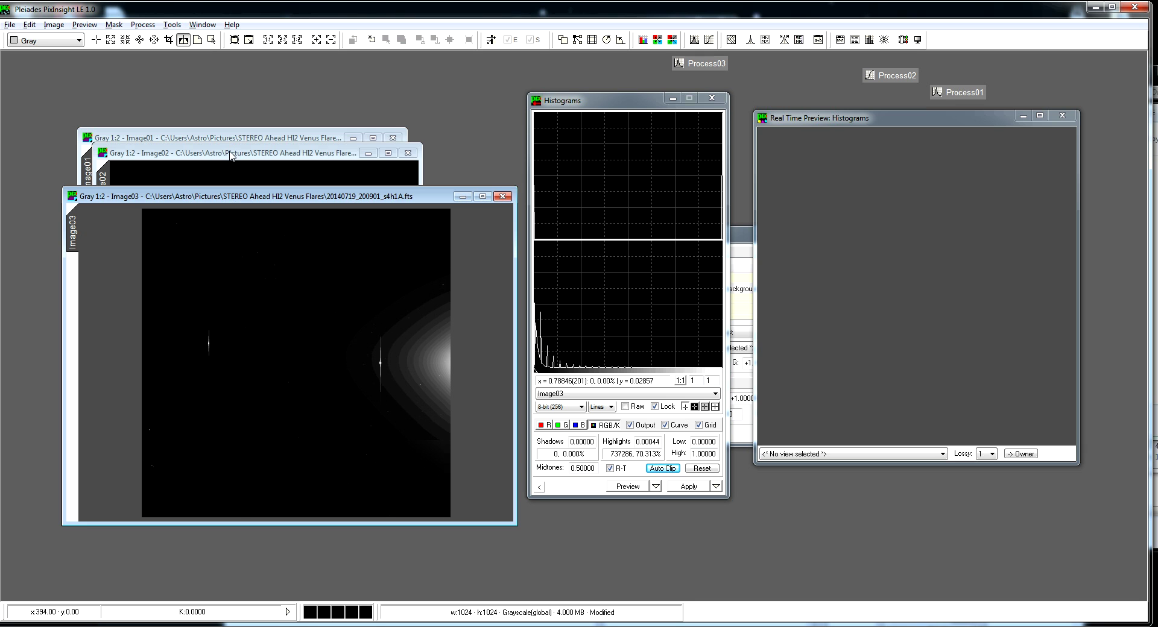
left_click_drag(231, 154, 212, 105)
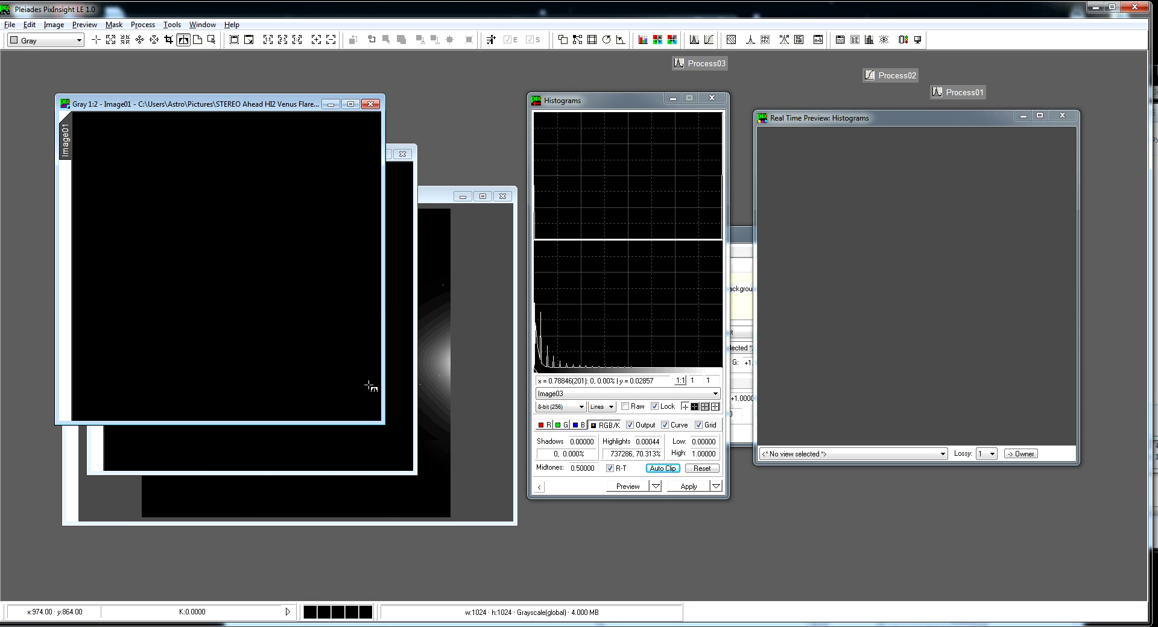
left_click_drag(379, 423, 500, 451)
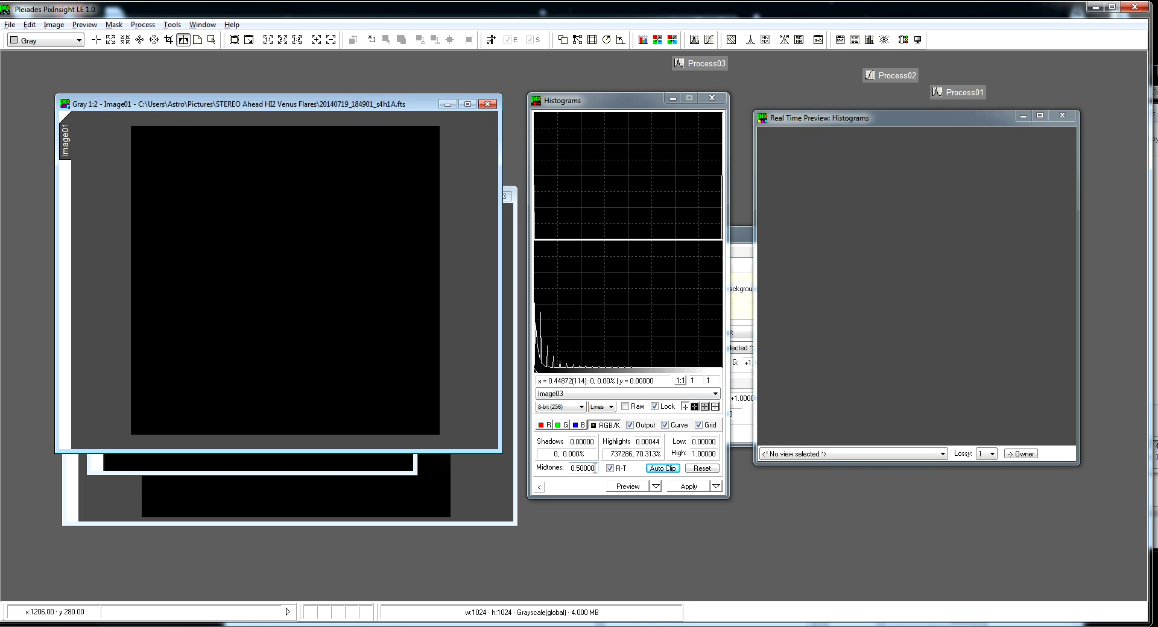
Choose Image01 as the Histograms view, auto-clip it, and apply the stretch to Image01.
left_click(603, 393)
left_click(567, 401)
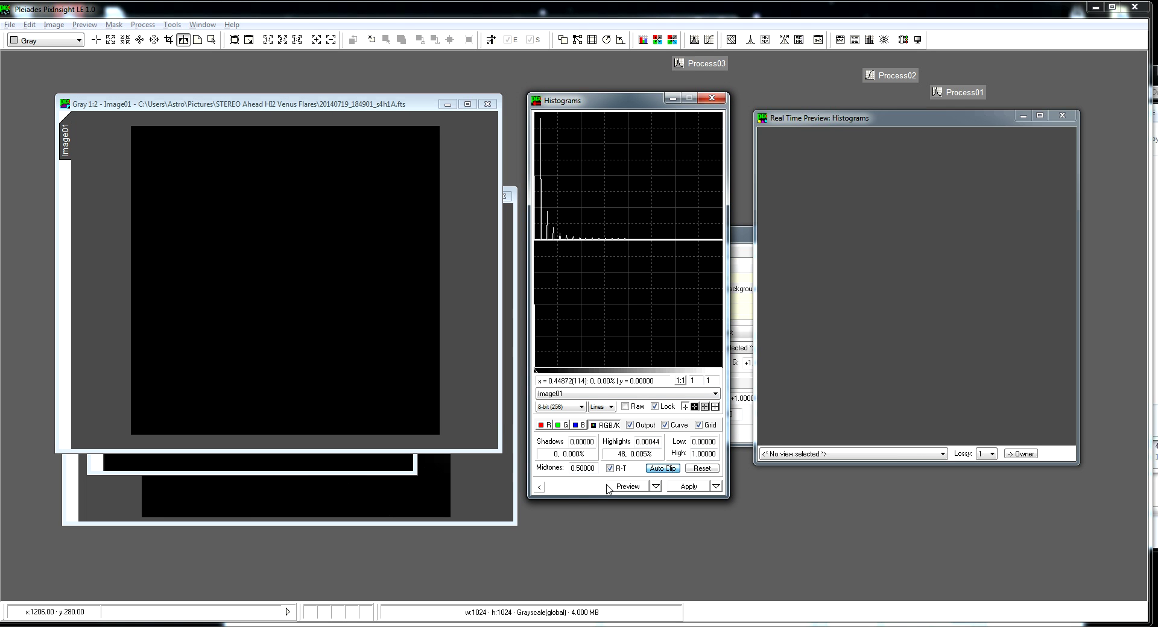
left_click_drag(540, 491, 302, 168)
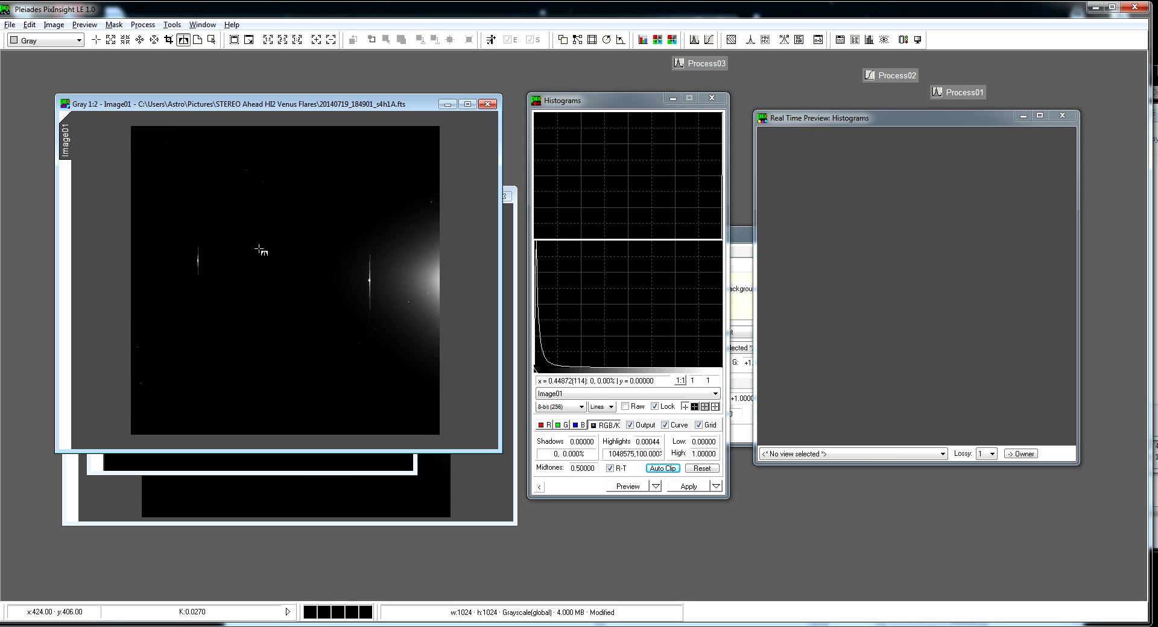
Try a stronger stretch on Image01 with reset clipping and midtones at 0.10897, and undo it.
left_click(701, 469)
left_click_drag(628, 370, 553, 374)
left_click_drag(539, 487, 279, 160)
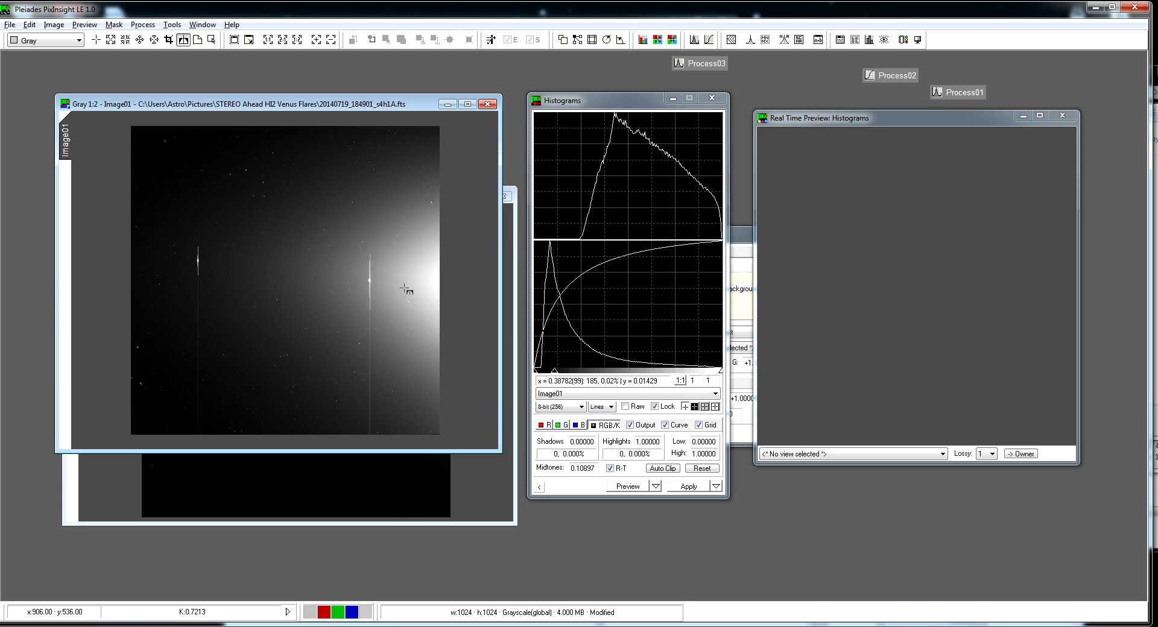
left_click(29, 25)
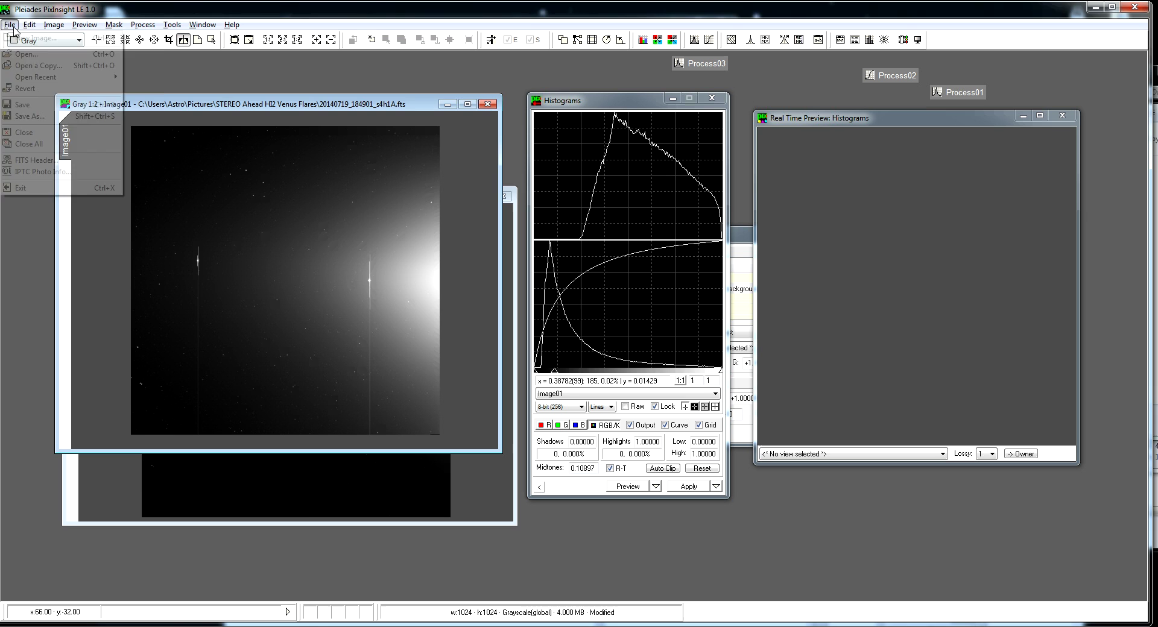
left_click(79, 38)
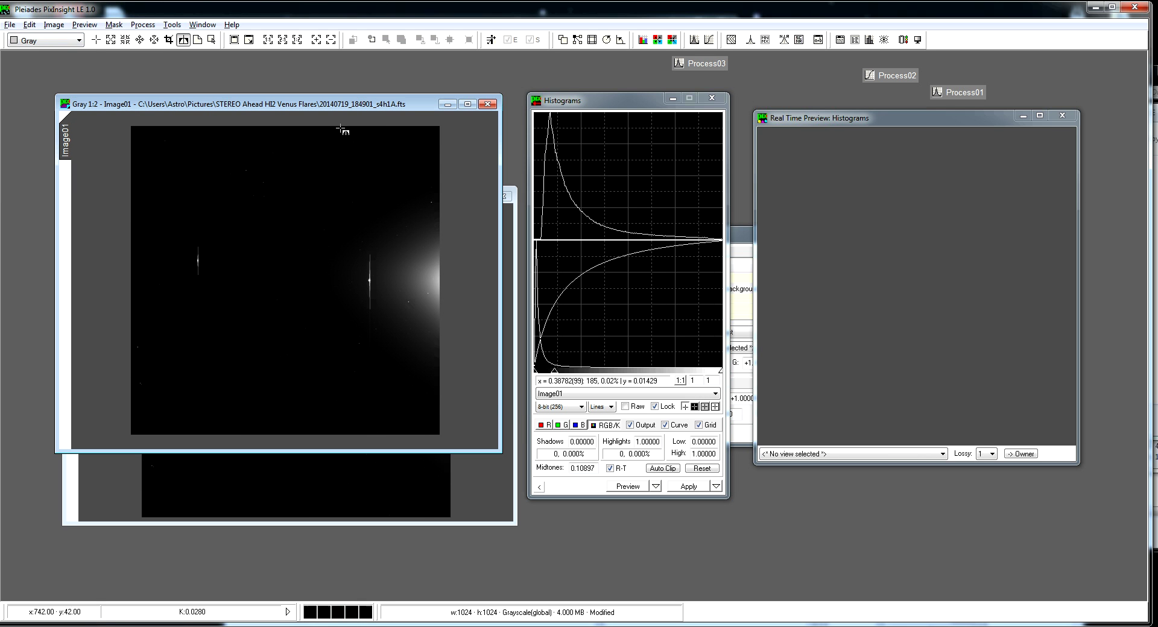
Arrange the Image01 and Image03 windows to compare the glow and bright streaks in both frames.
left_click_drag(324, 108, 298, 83)
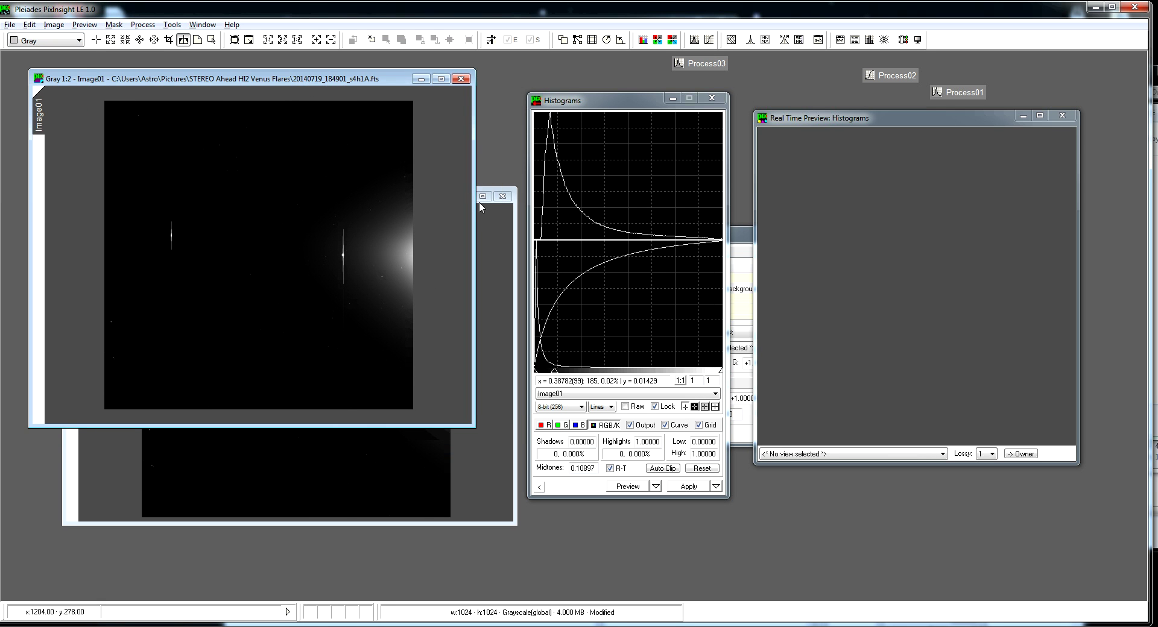
left_click(509, 223)
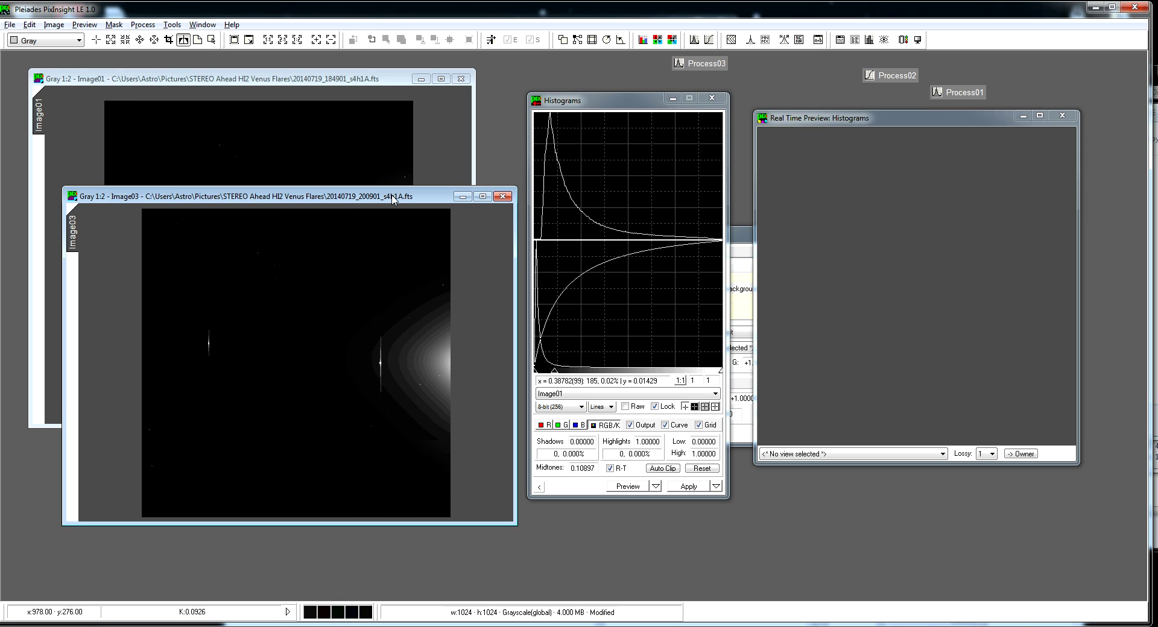
left_click_drag(397, 195, 401, 230)
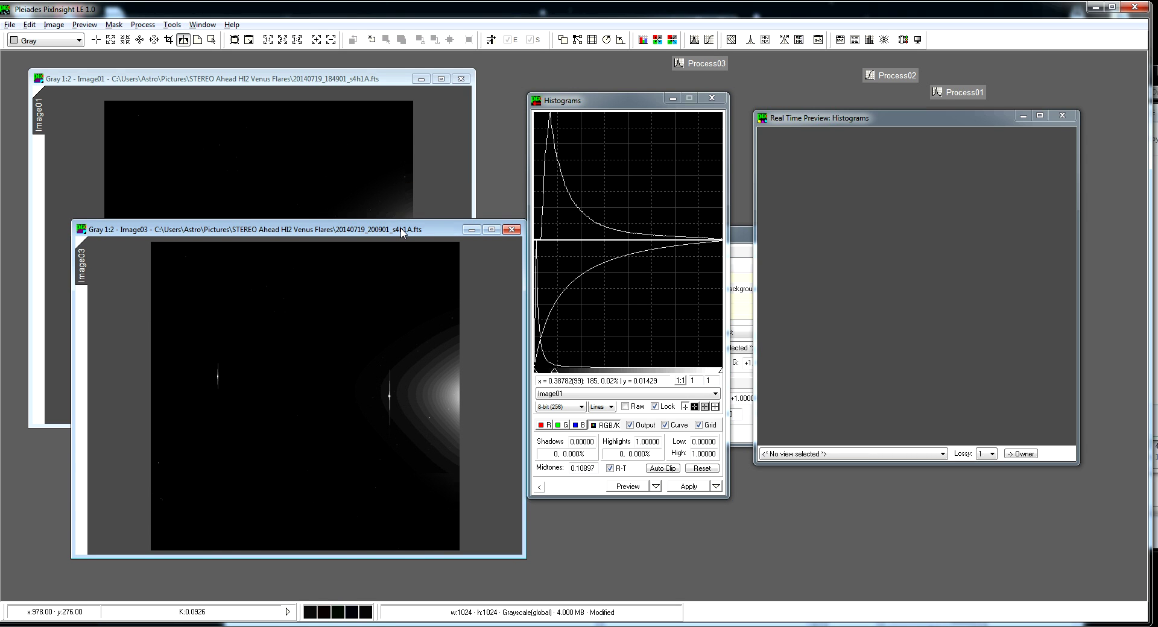
left_click_drag(403, 232, 388, 221)
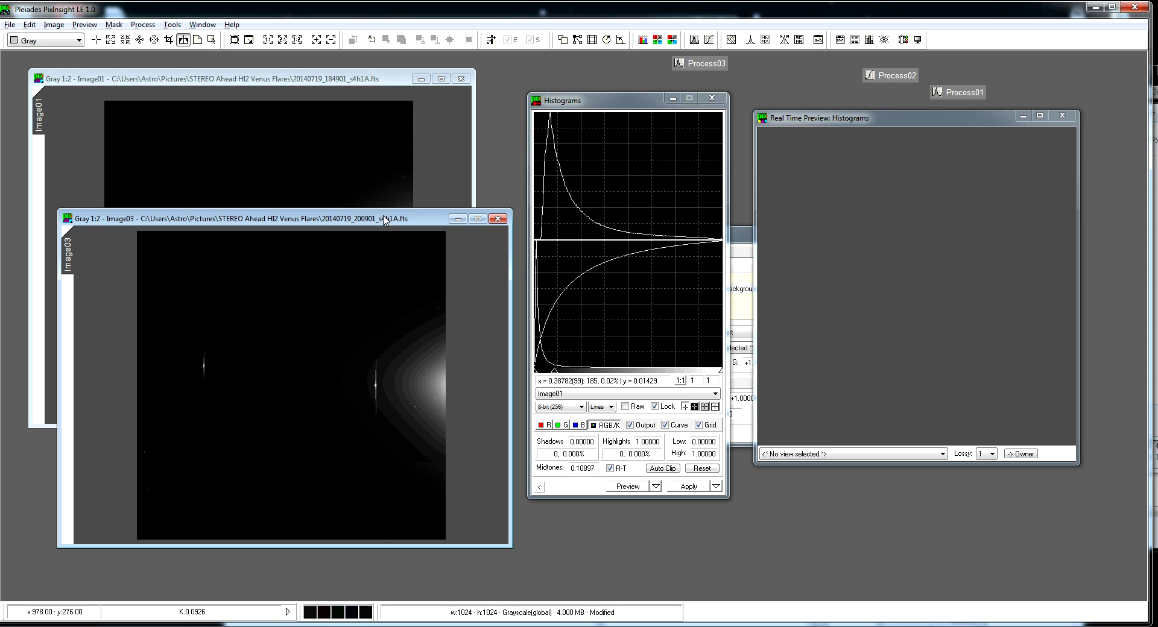
left_click_drag(384, 220, 381, 206)
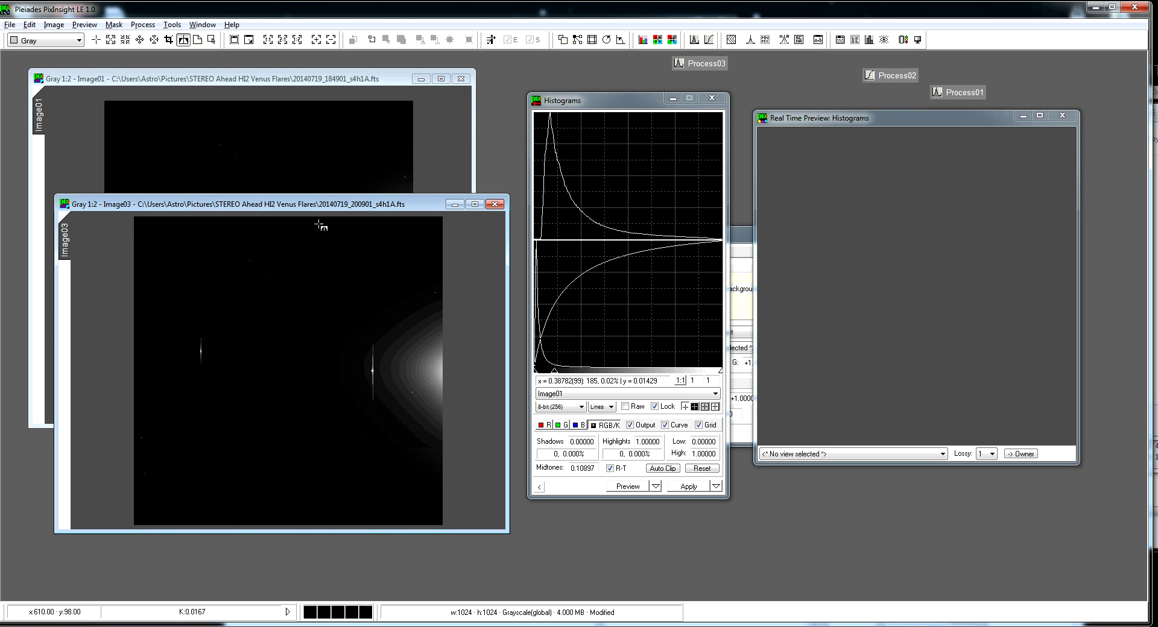
left_click_drag(305, 206, 476, 213)
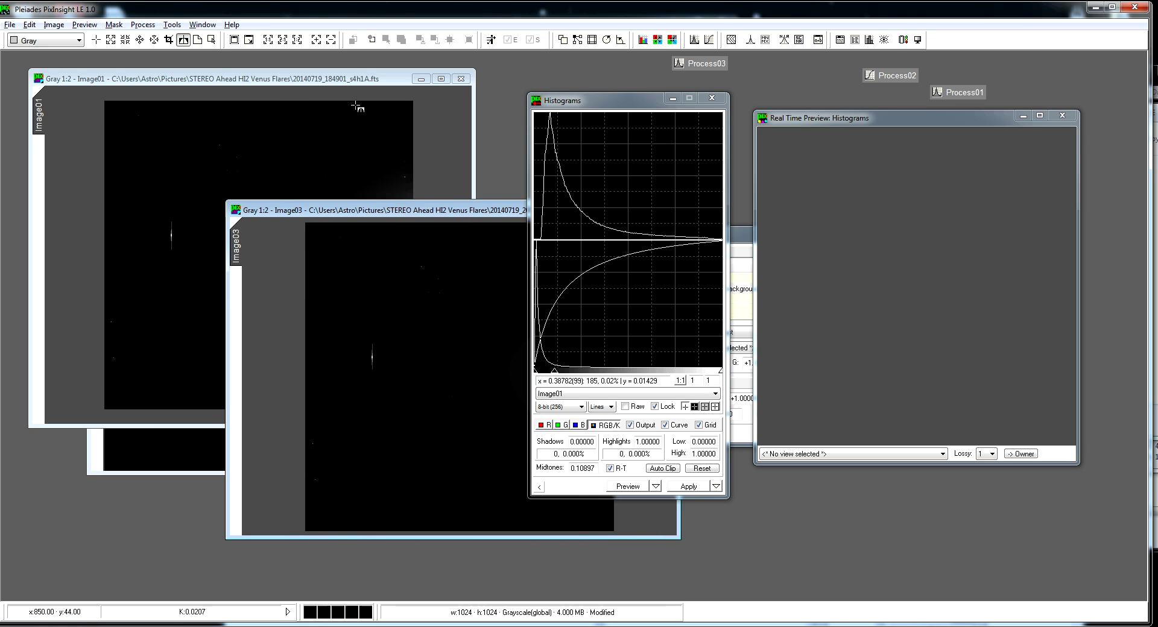
left_click(331, 77)
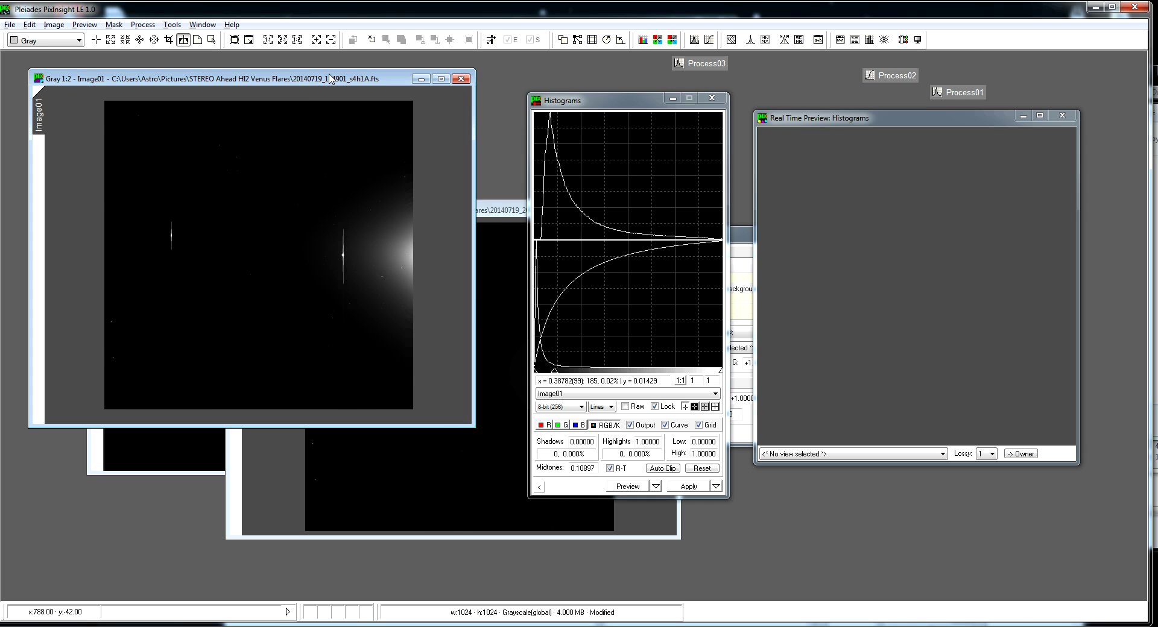
Choose Image02 as the Histograms view, auto-clip it, and apply the stretch to Image02.
left_click(168, 468)
left_click(591, 393)
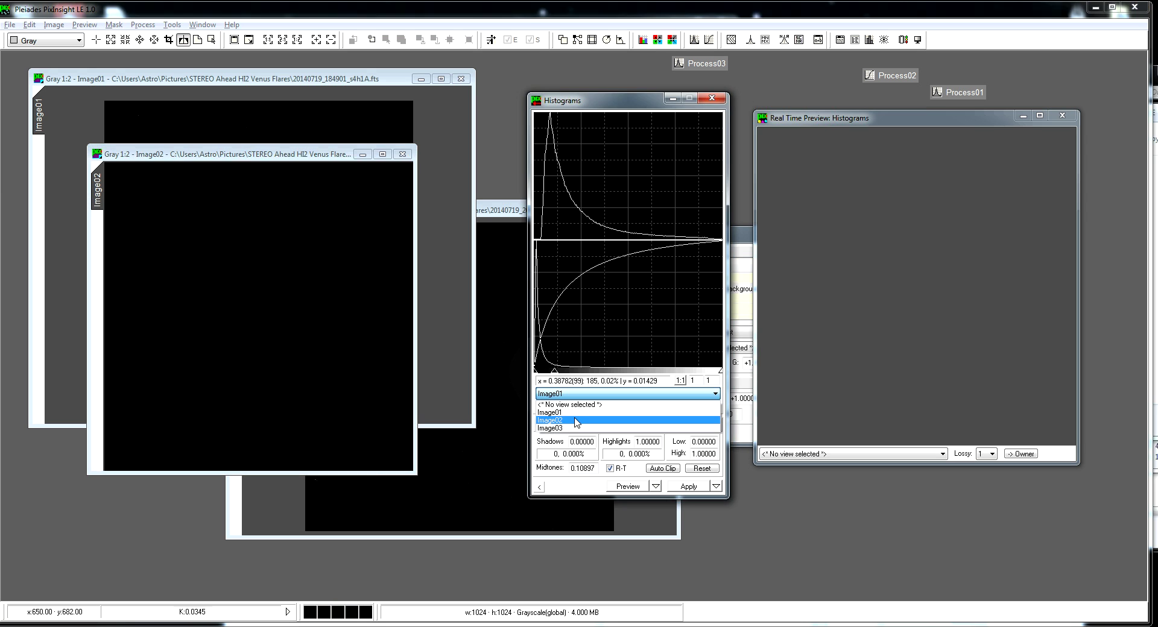
left_click(590, 425)
left_click(661, 469)
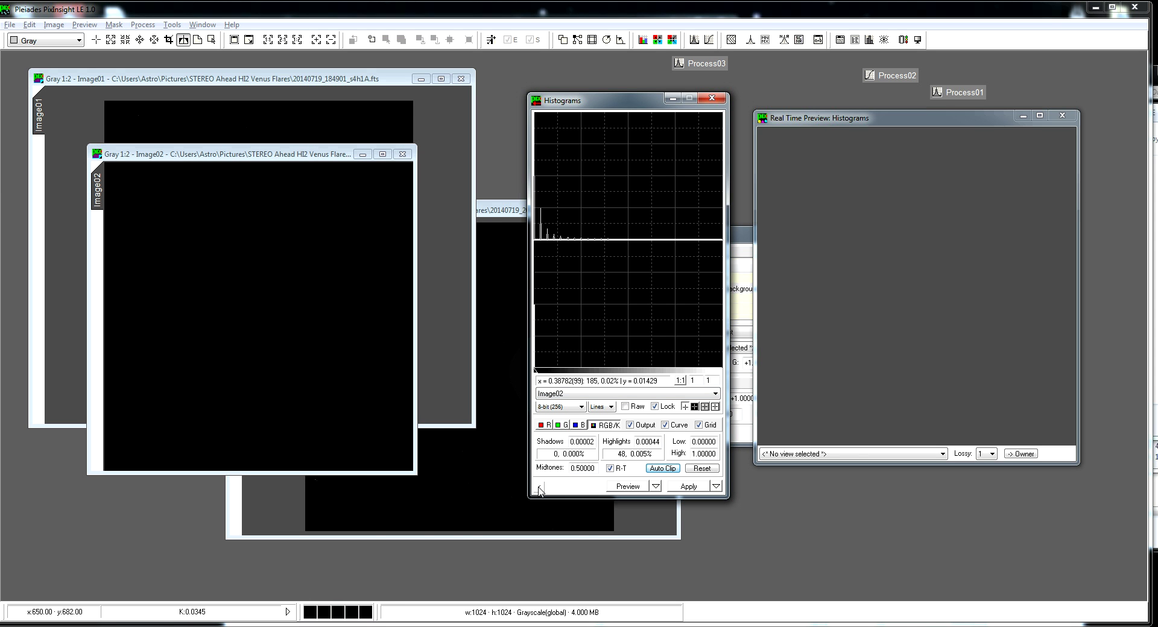
left_click_drag(540, 487, 175, 325)
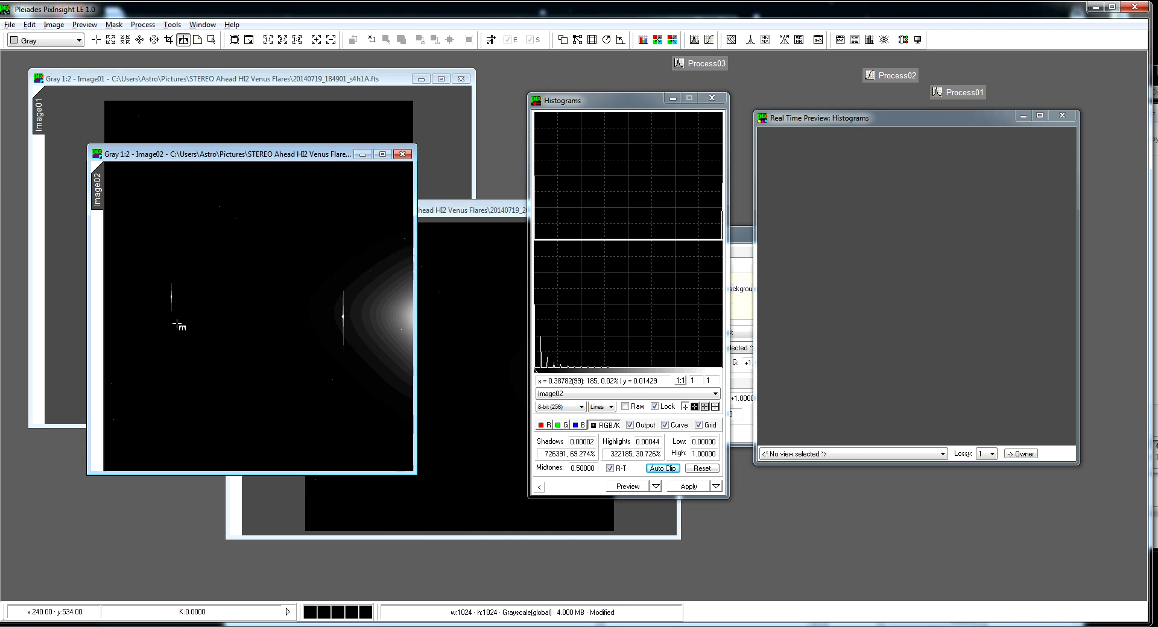
Reposition the Image02 and Image03 windows to compare the shape of the glow in the three frames.
left_click_drag(289, 155, 248, 155)
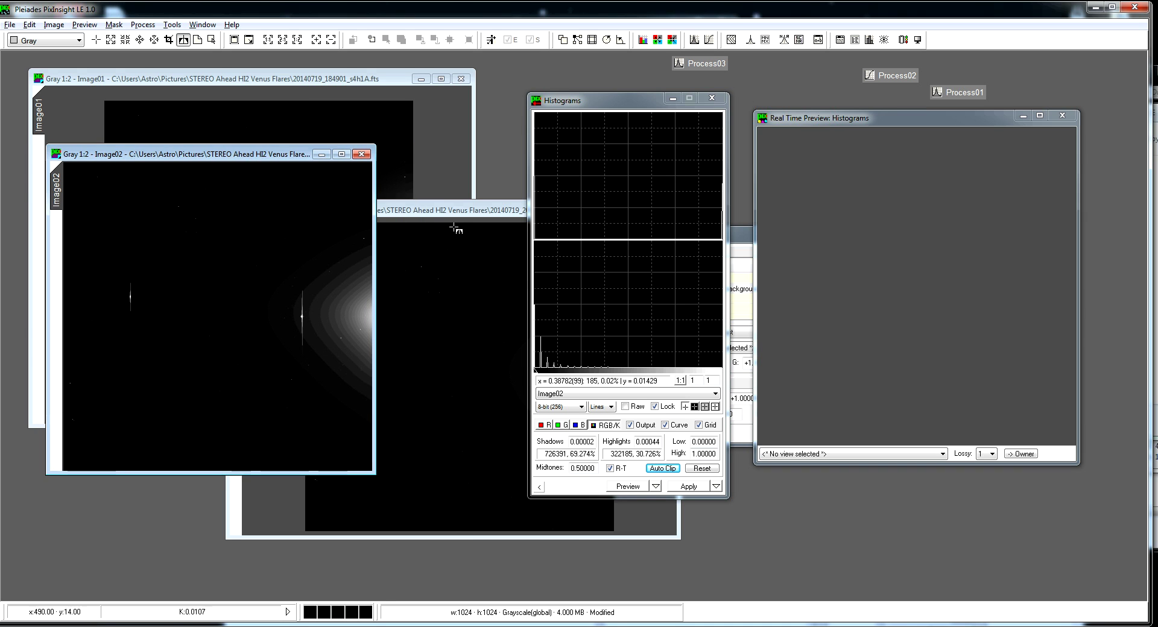
left_click_drag(454, 211, 449, 210)
left_click_drag(313, 211, 141, 225)
left_click_drag(224, 154, 220, 114)
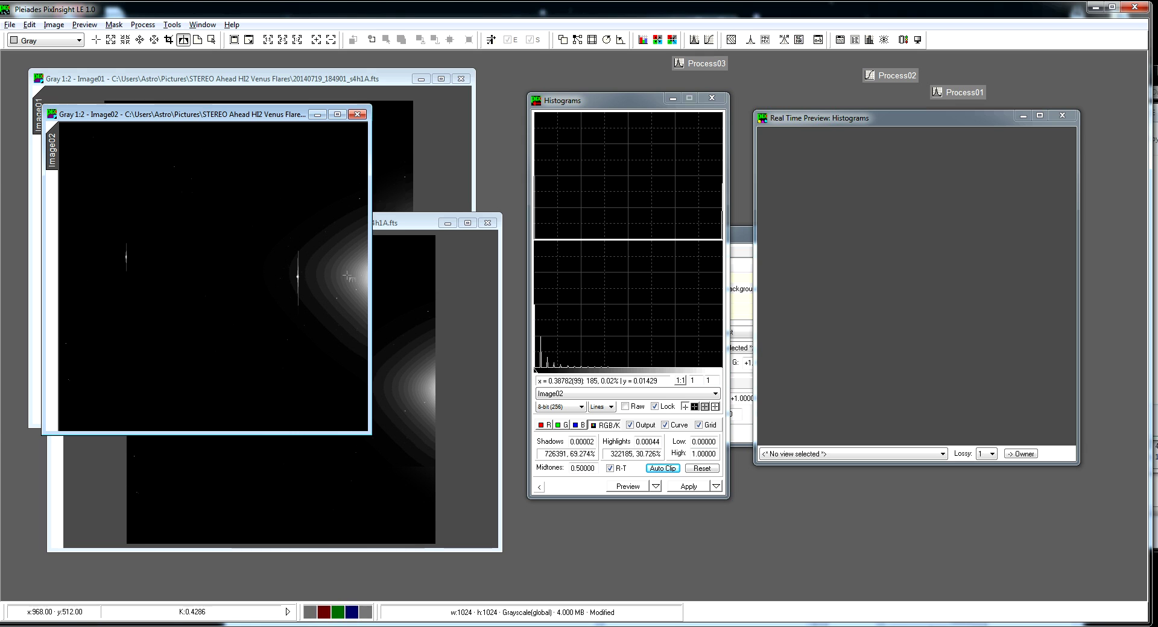
left_click_drag(228, 120, 381, 150)
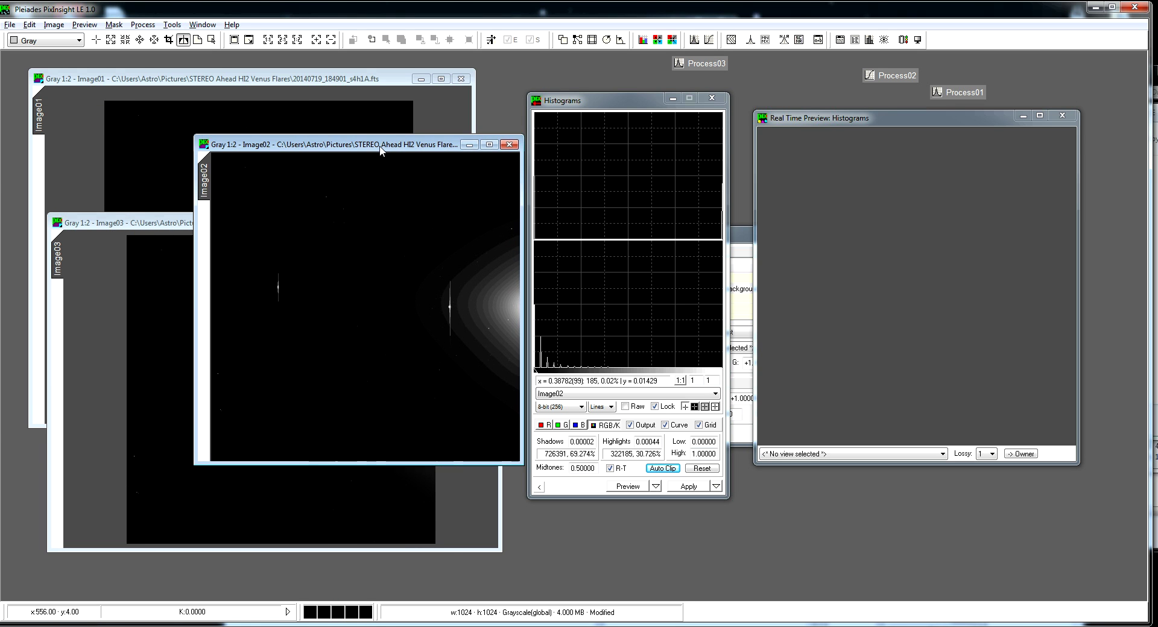
Generate a background model of Image01 with Dynamic Background Extraction, using 20 horizontal auto intervals for the sample grid.
left_click(293, 82)
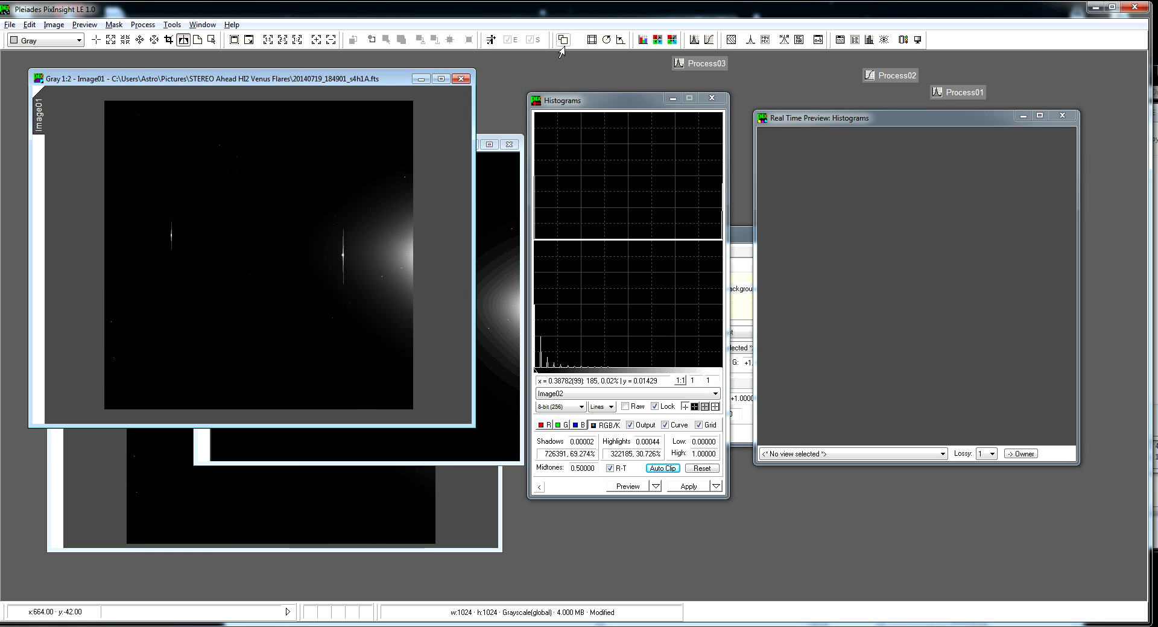
left_click(281, 193)
left_click(745, 209)
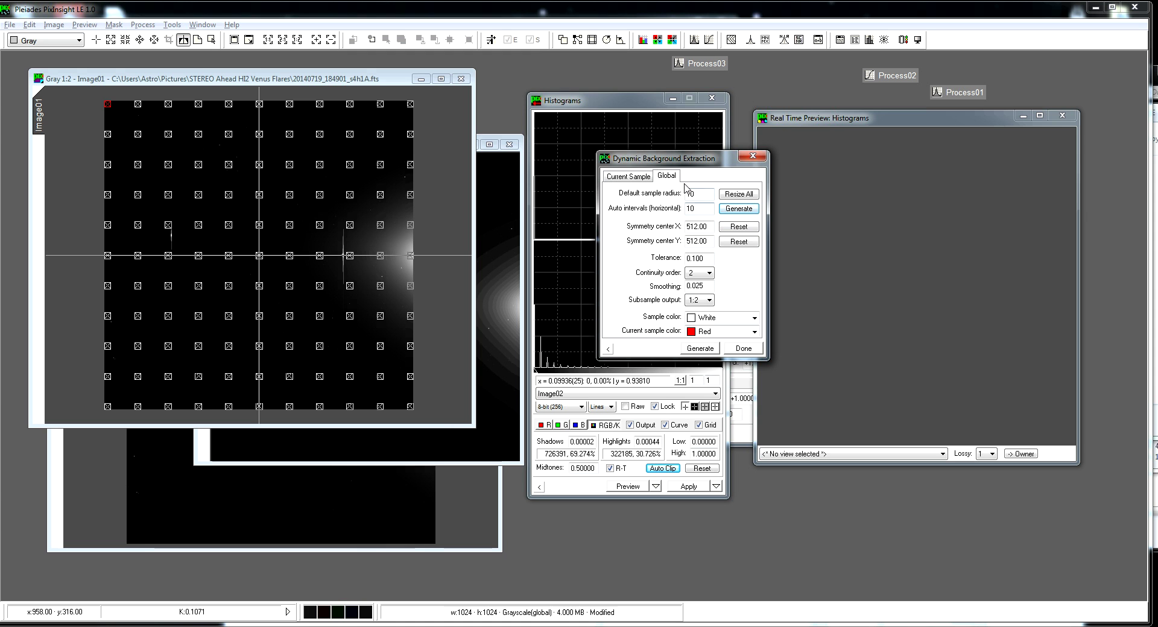
double_click(705, 209)
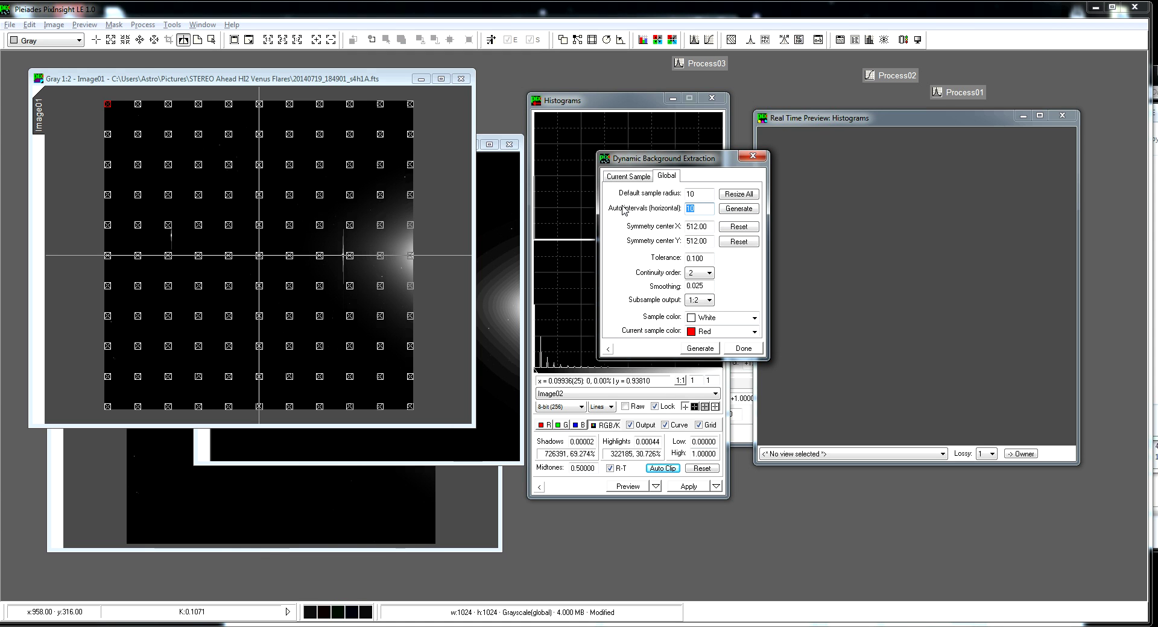
left_click(739, 209)
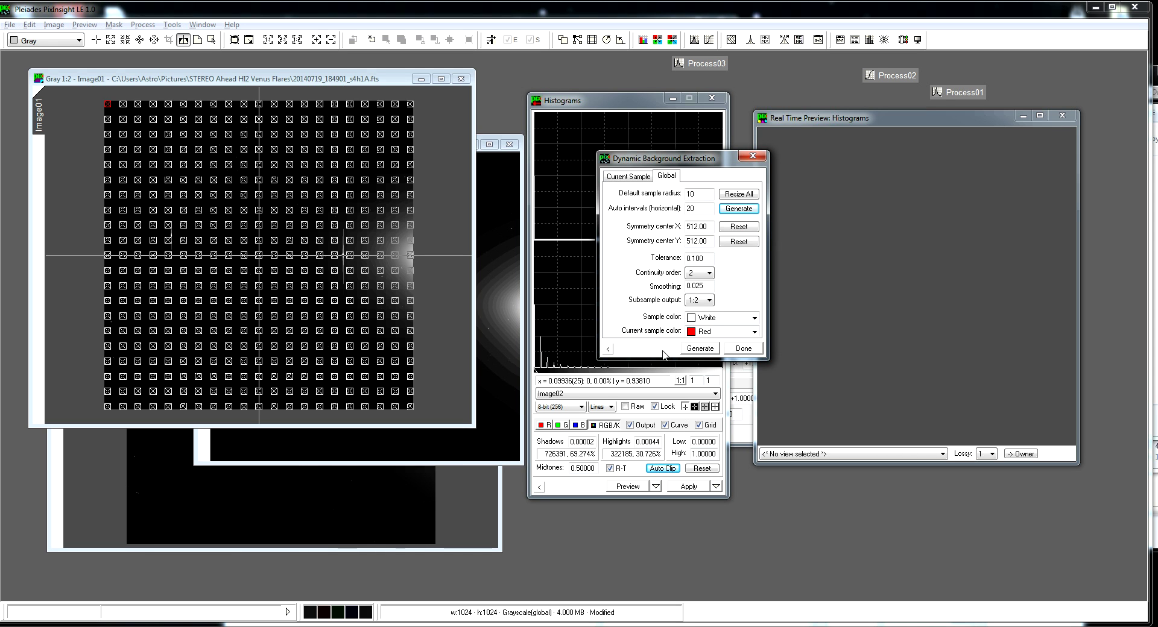
left_click(687, 346)
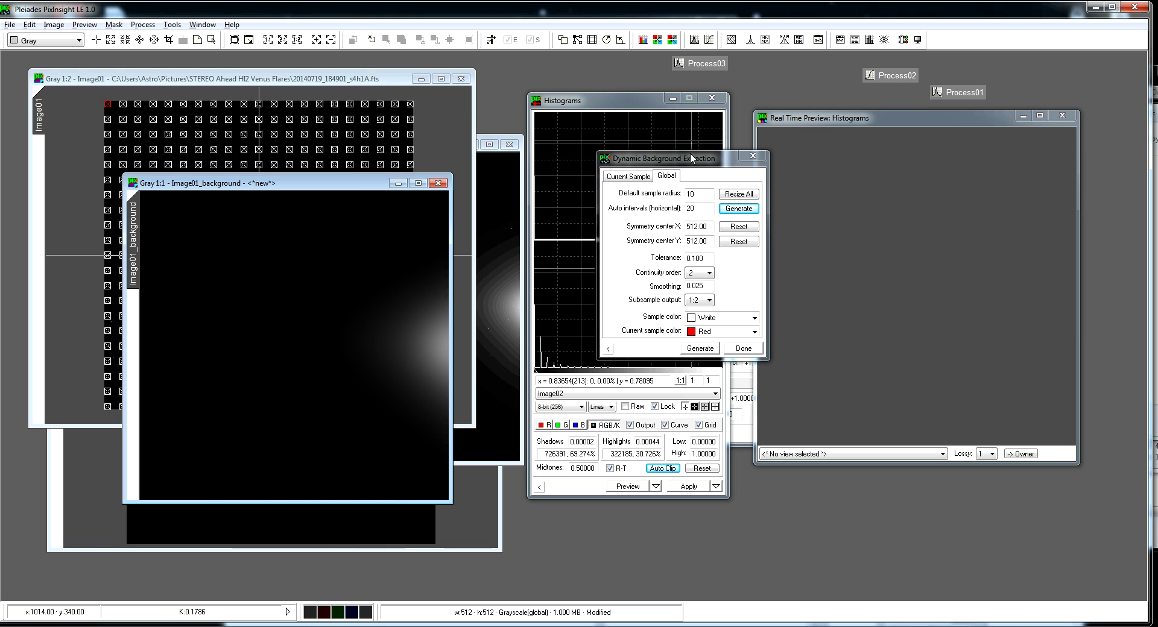
Set the Pixel Math subtract operand to Image01_background, replacing the broken background reference.
key("ctrl+Tab")
left_click(741, 247)
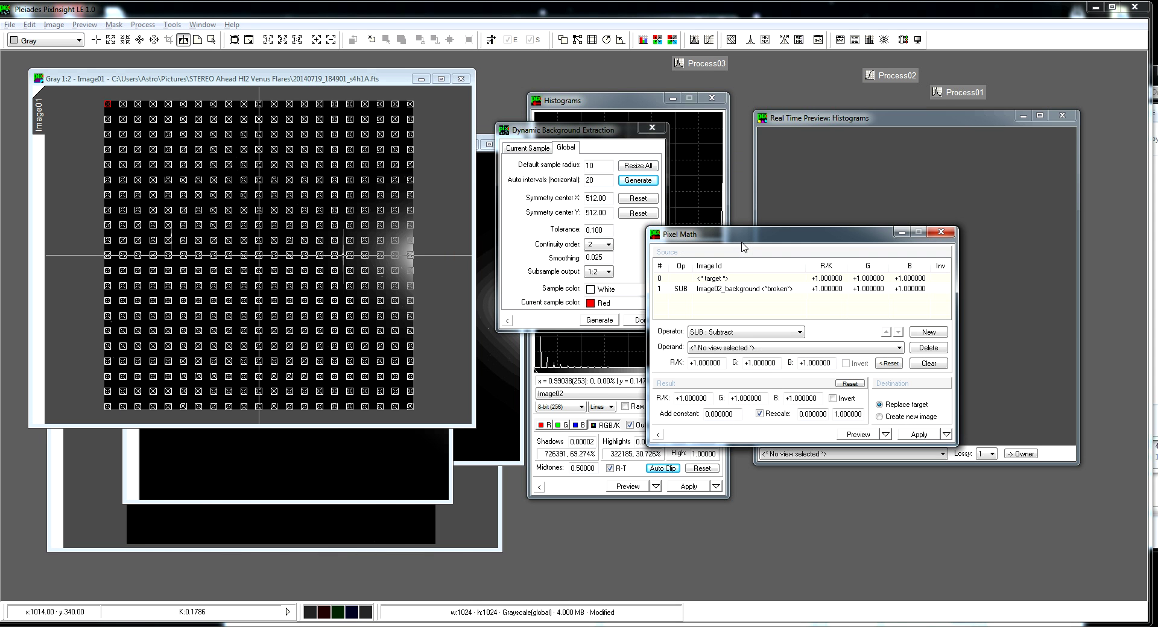
left_click(746, 332)
left_click(748, 348)
left_click(748, 349)
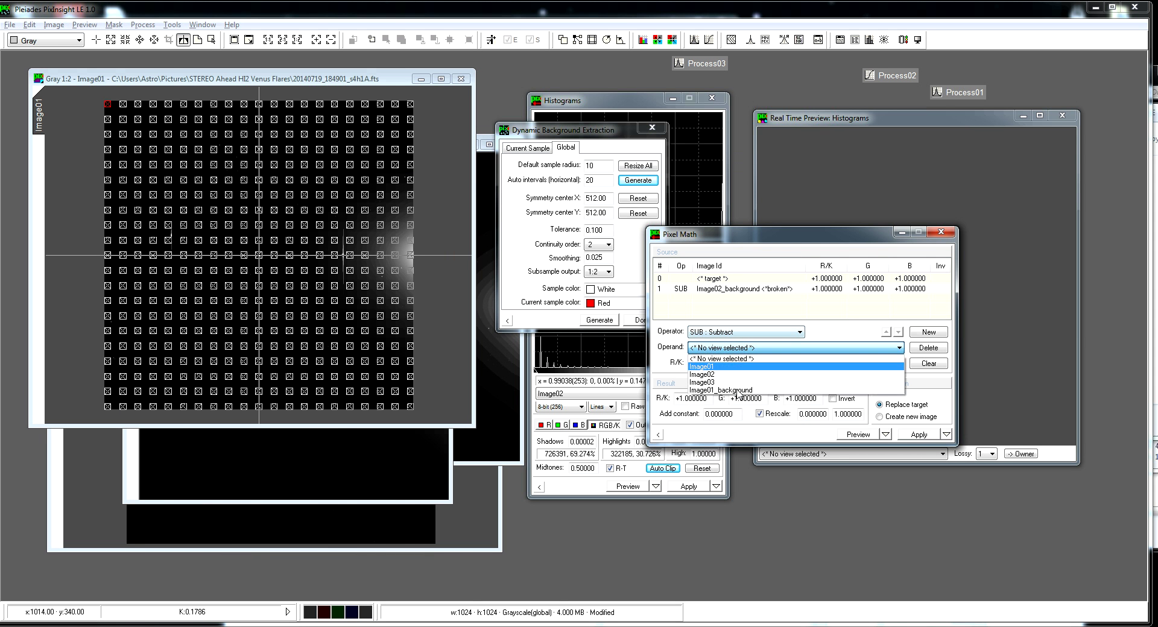
left_click(748, 386)
Apply the Pixel Math subtraction to Image01, Image02 and Image03, leaving out Image01_background, and end the Dynamic Background Extraction session.
left_click(886, 435)
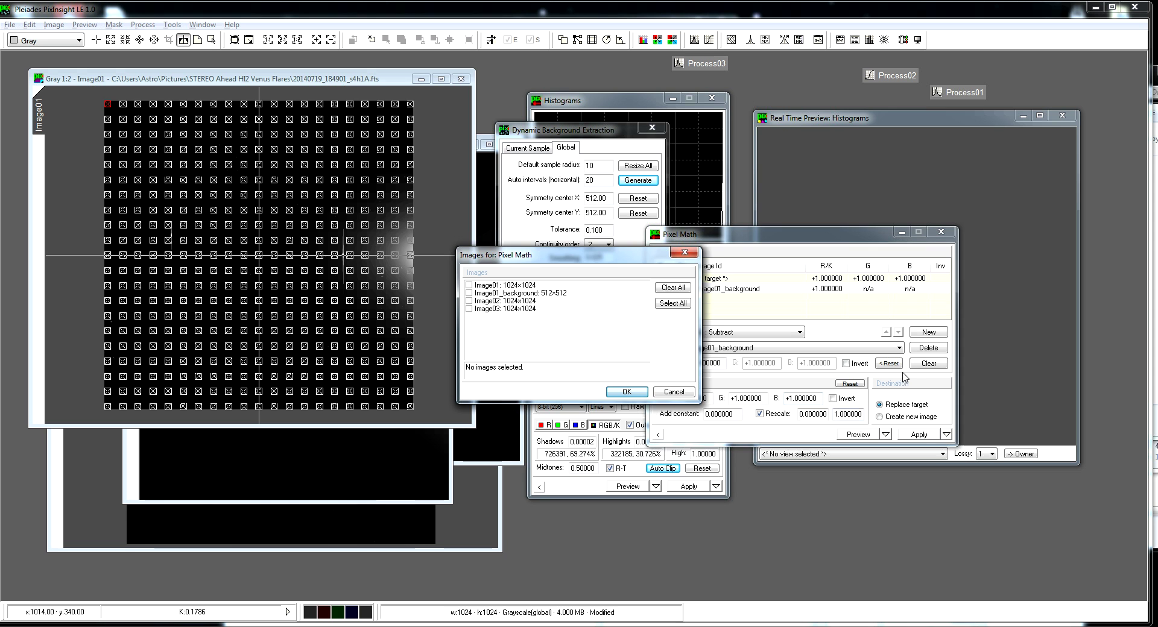
left_click(674, 302)
left_click(469, 294)
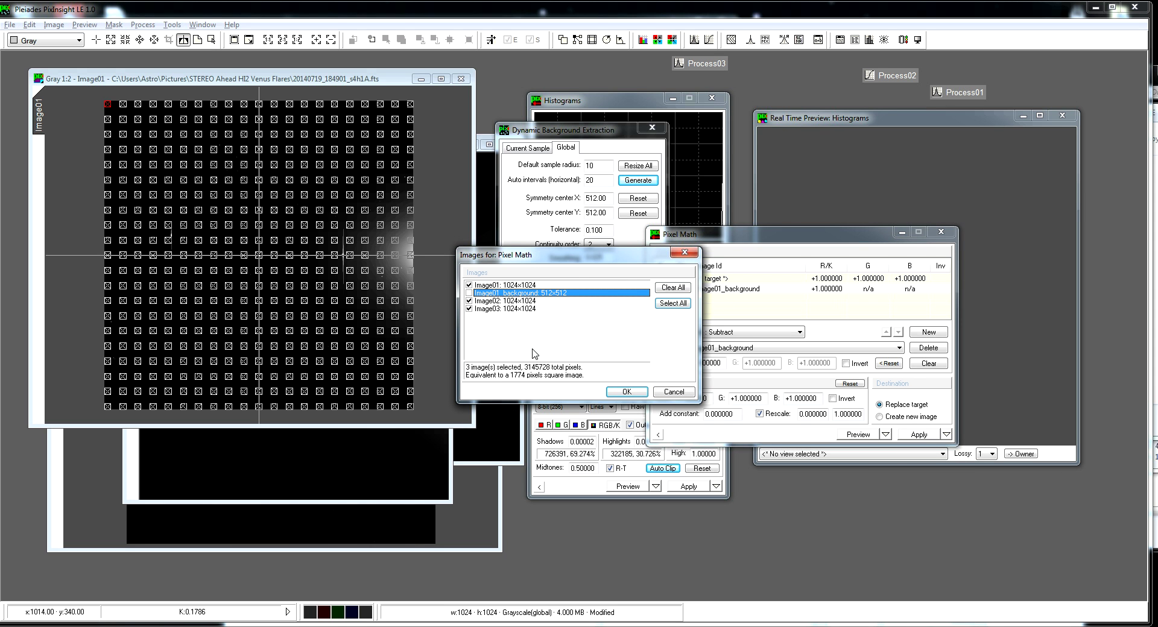
left_click(627, 392)
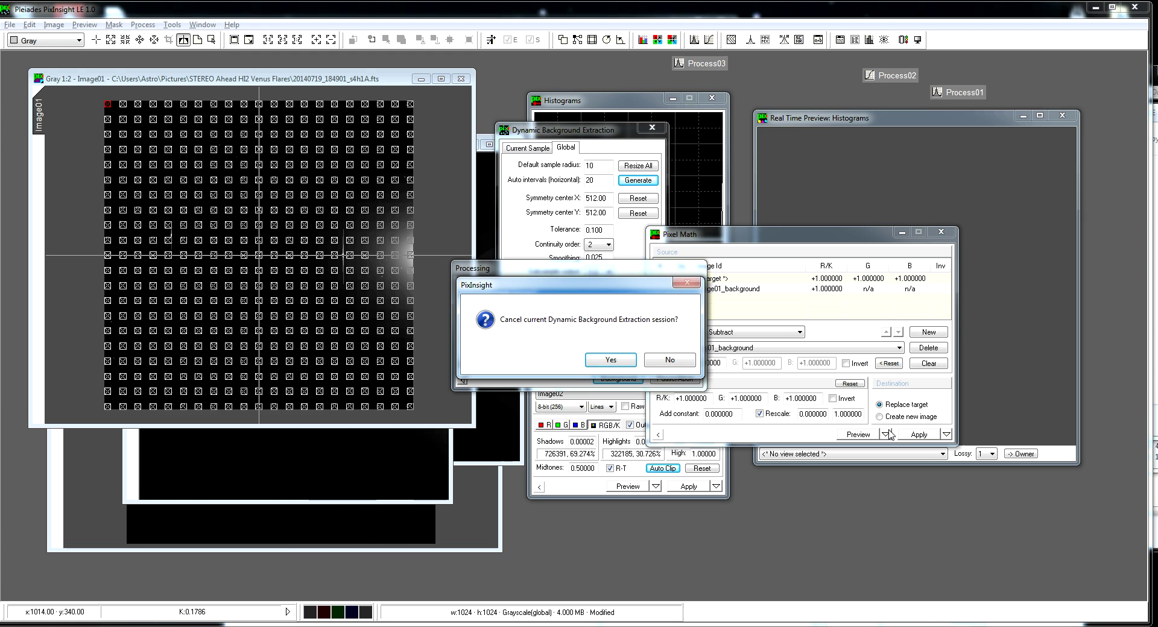
left_click(610, 360)
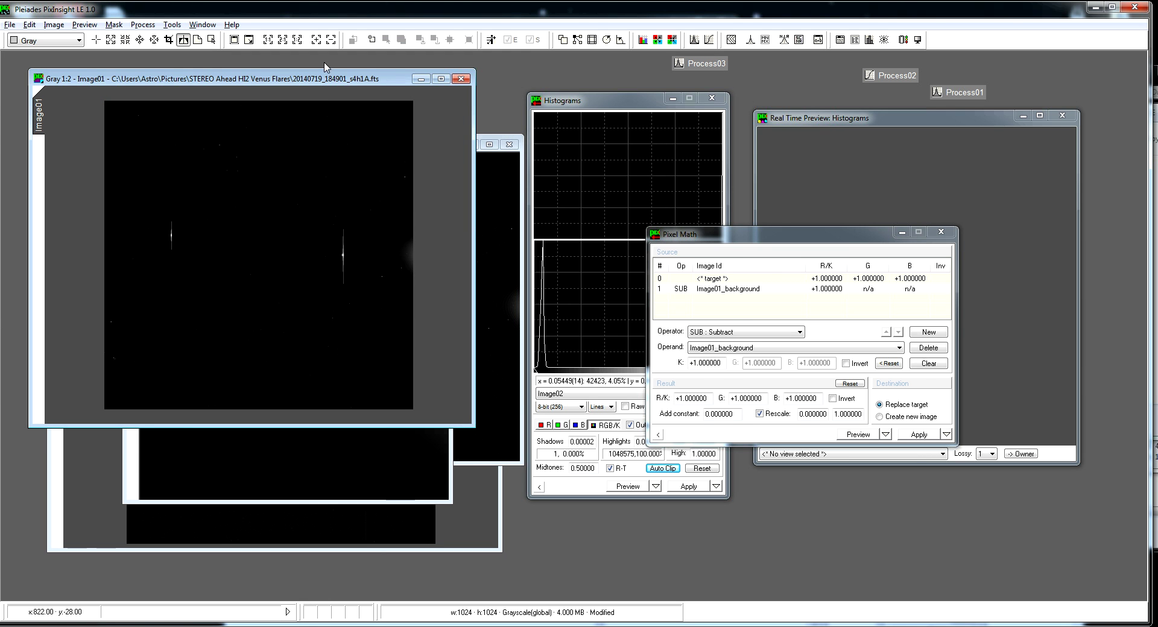
Choose Image01 as the Histograms view, reset the curve, and set shadows to 0.03846 and midtones to 0.02333.
left_click_drag(326, 96, 328, 131)
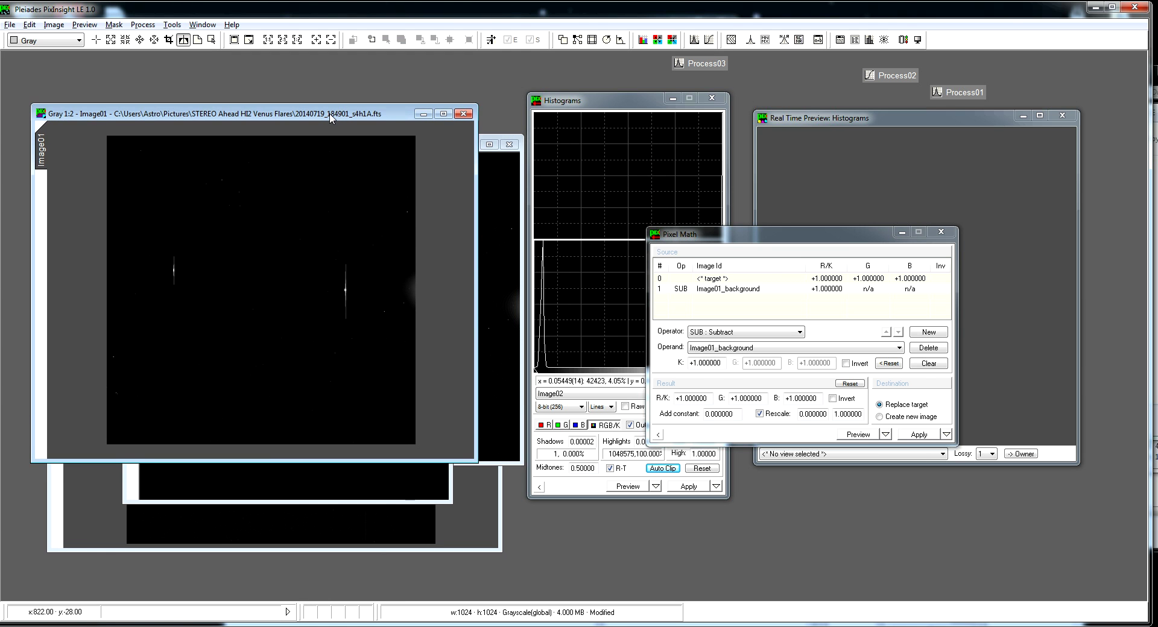
left_click(572, 395)
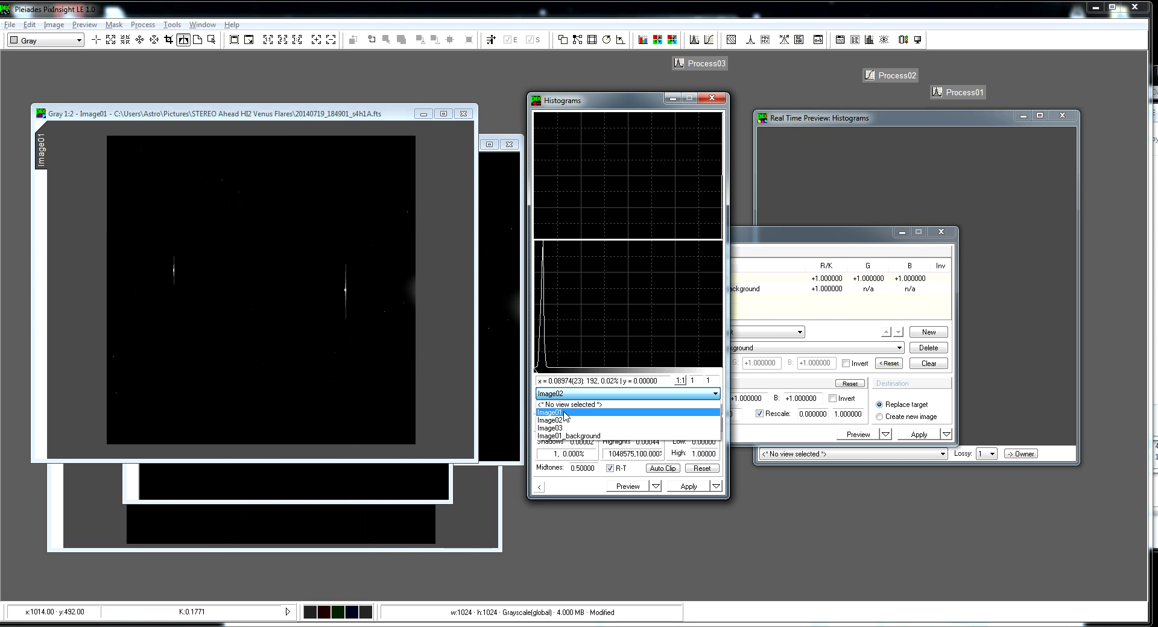
left_click(567, 413)
left_click(694, 470)
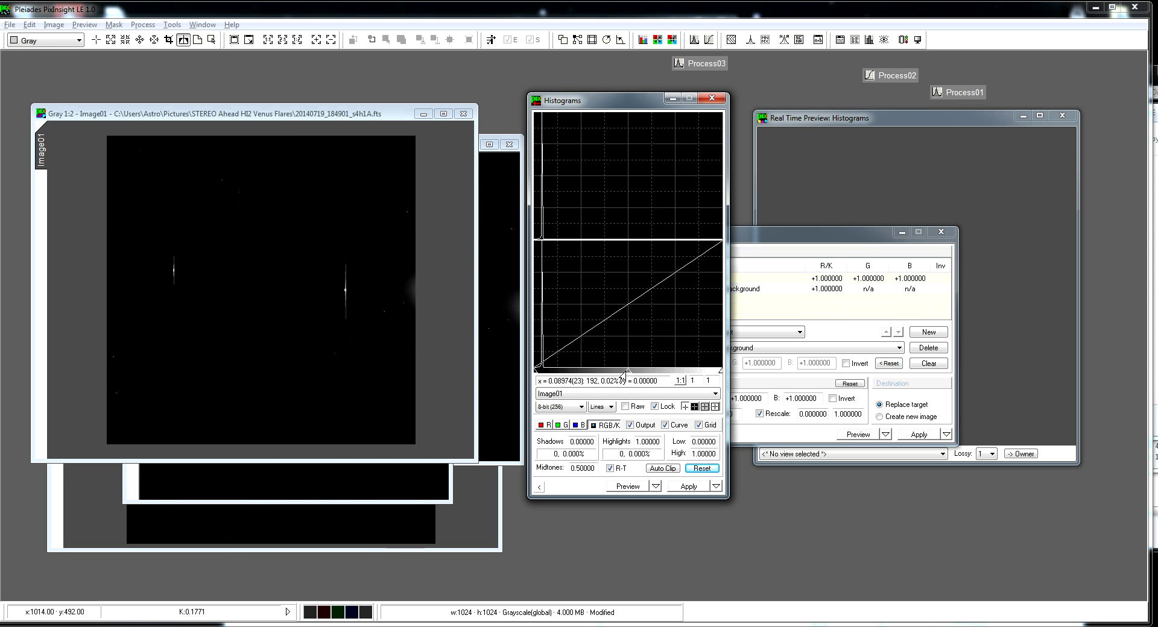
left_click_drag(627, 370, 542, 374)
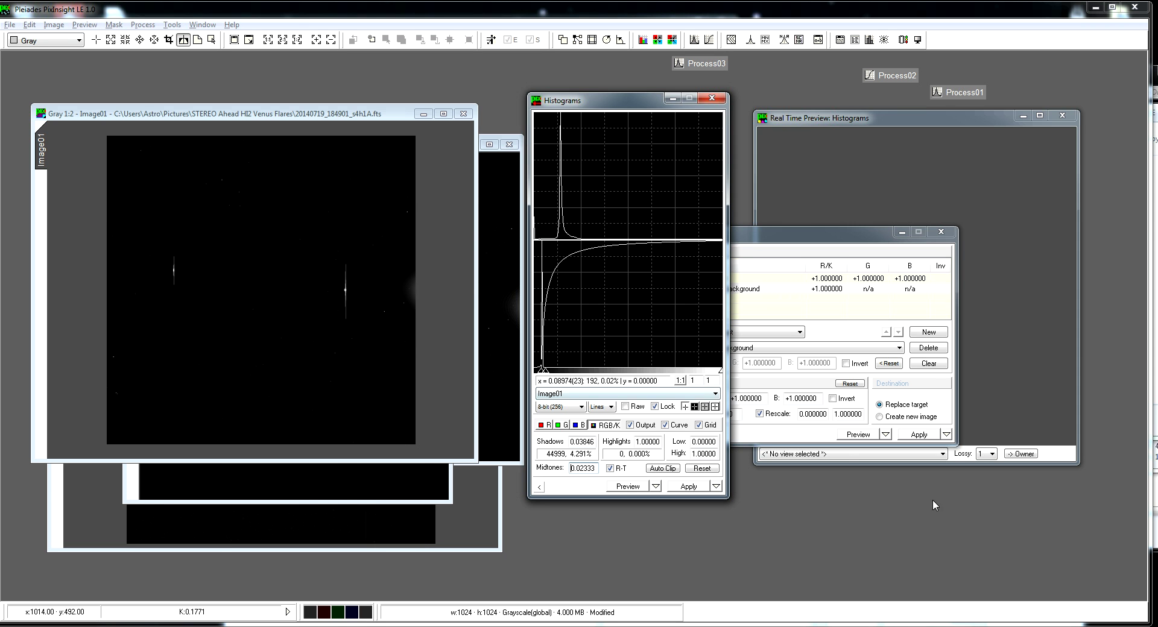
Preview Image01 in real time, refine shadows to 0.04167 and midtones to 0.00669, and apply the stretch to Image01.
left_click(846, 458)
left_click(828, 477)
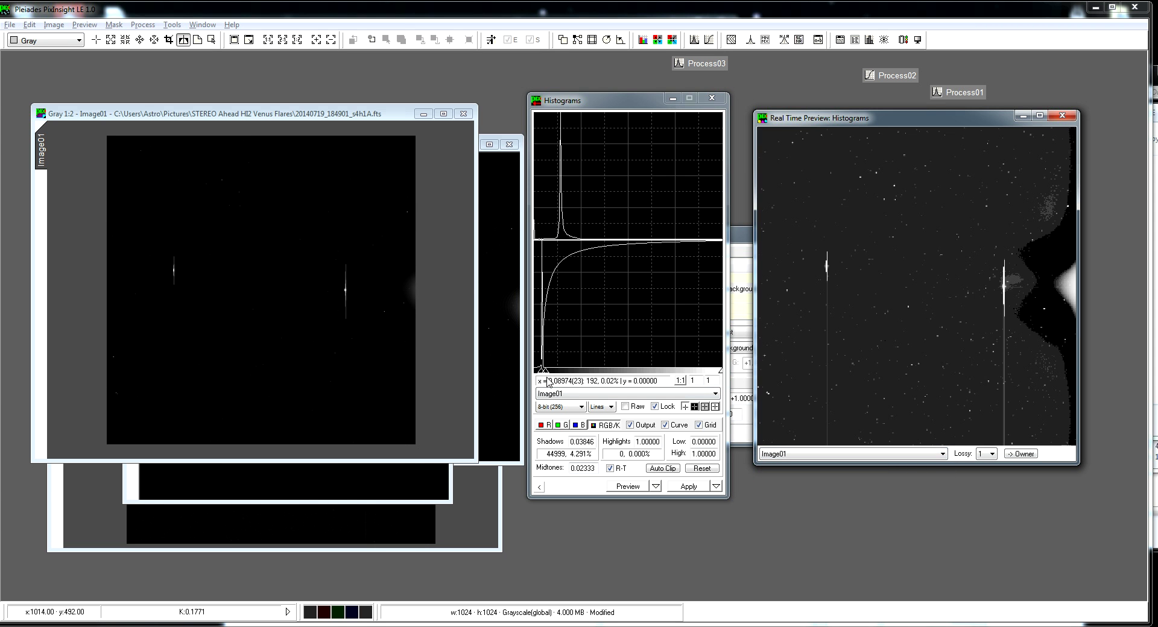
left_click_drag(542, 374, 541, 376)
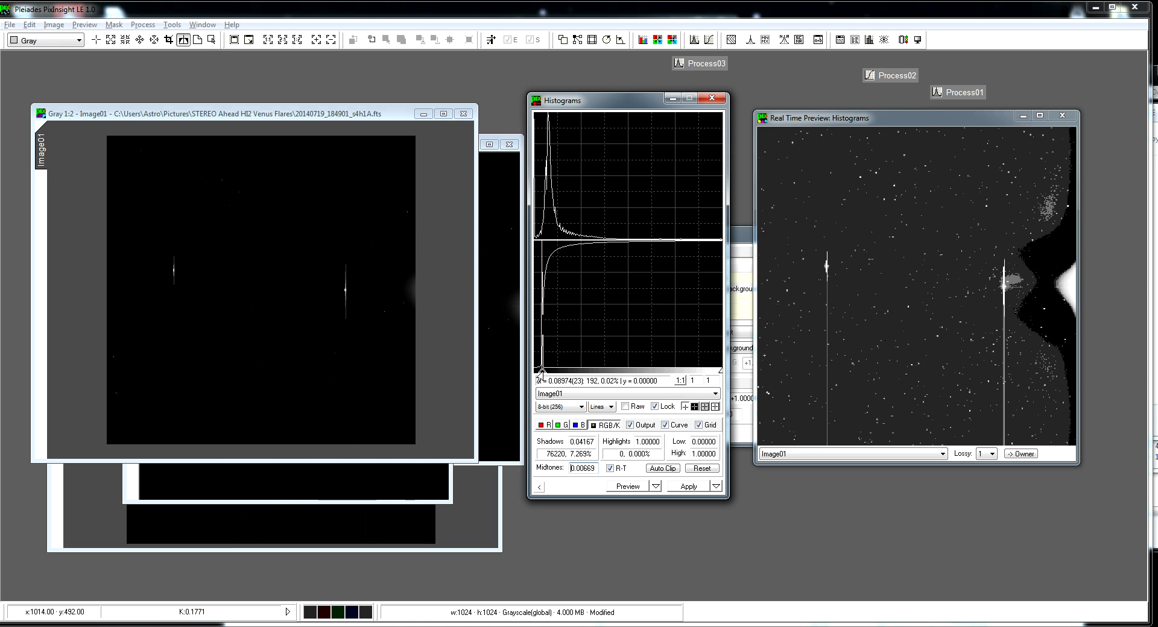
left_click_drag(539, 488, 298, 191)
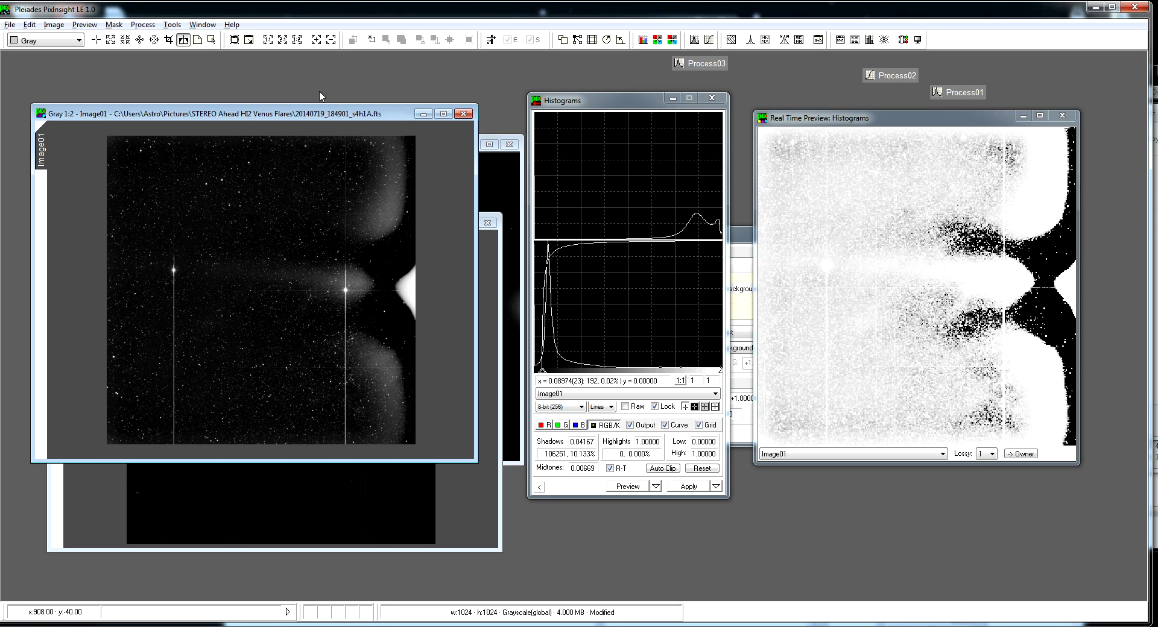
Bring Image03 forward, choose it as the Histograms view, and set its shadows to 0.05800.
left_click_drag(319, 113, 317, 66)
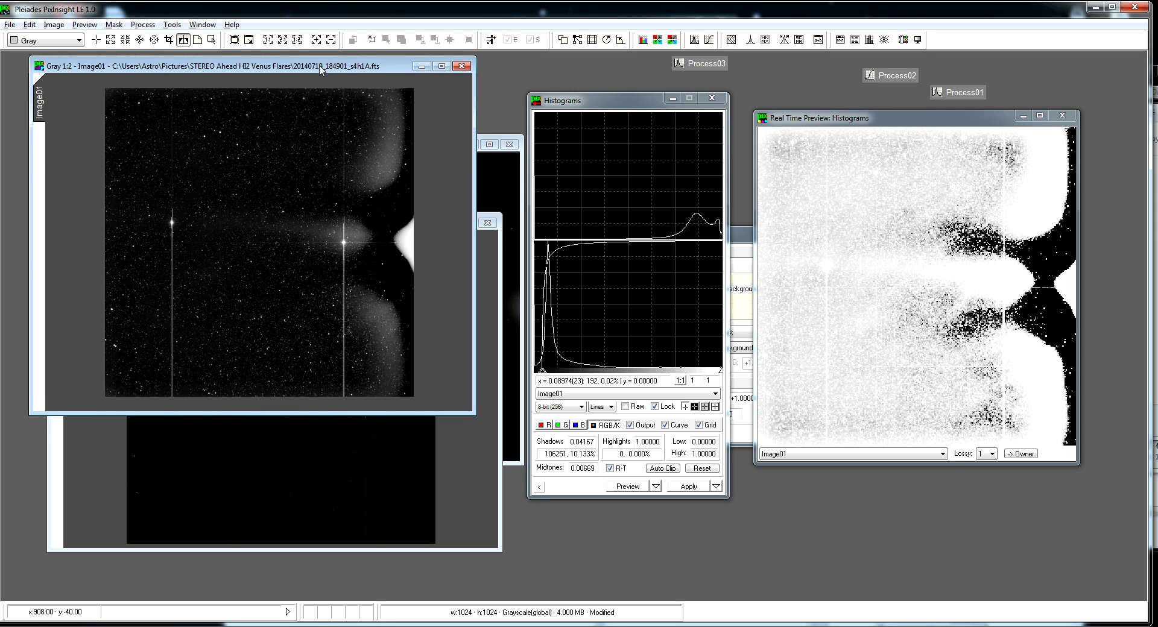
left_click(498, 239)
left_click_drag(381, 223, 396, 222)
left_click(562, 393)
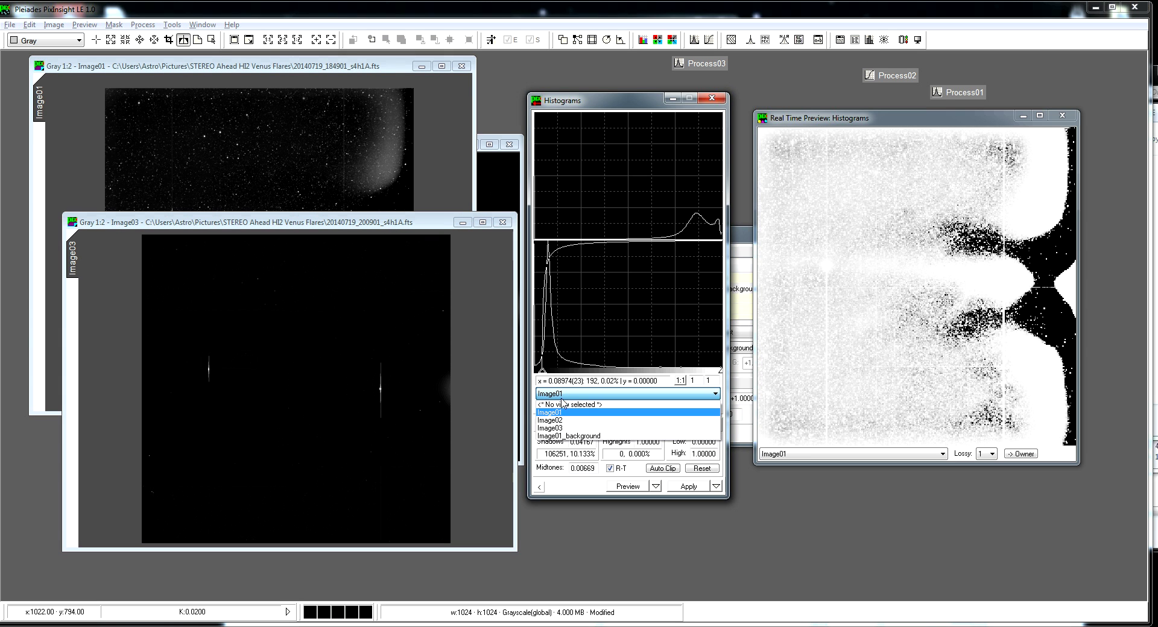
left_click(562, 428)
left_click_drag(541, 378, 544, 378)
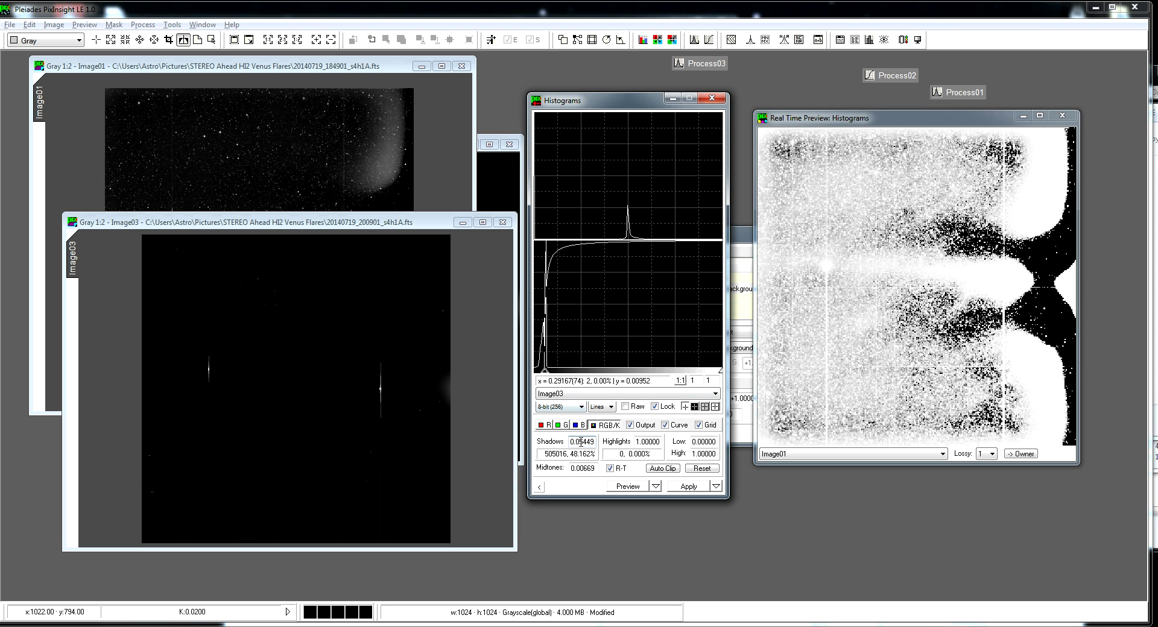
type("800")
key("Return")
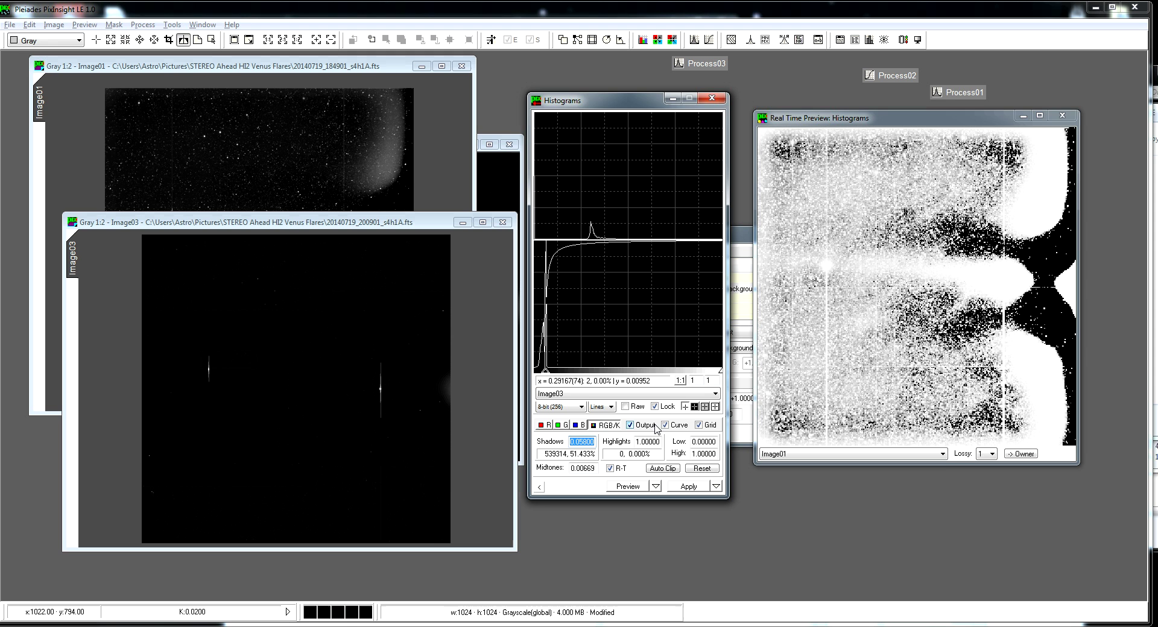
Preview Image03 in the Real Time Preview and apply the histogram stretch to Image03.
left_click(812, 454)
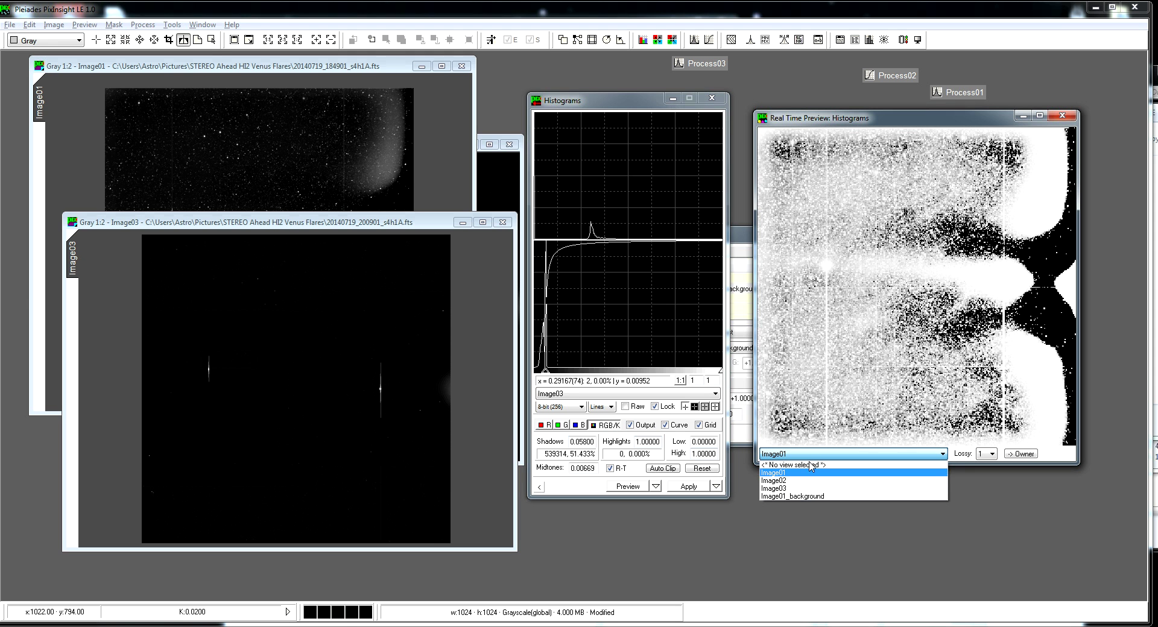
left_click(795, 488)
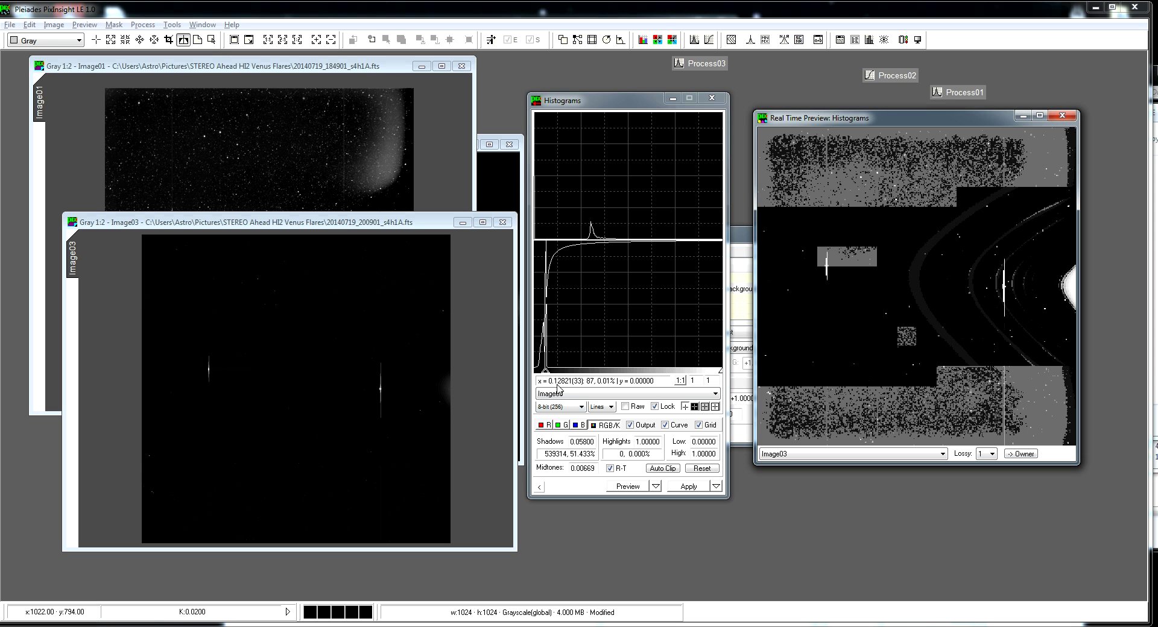
left_click_drag(539, 486, 389, 491)
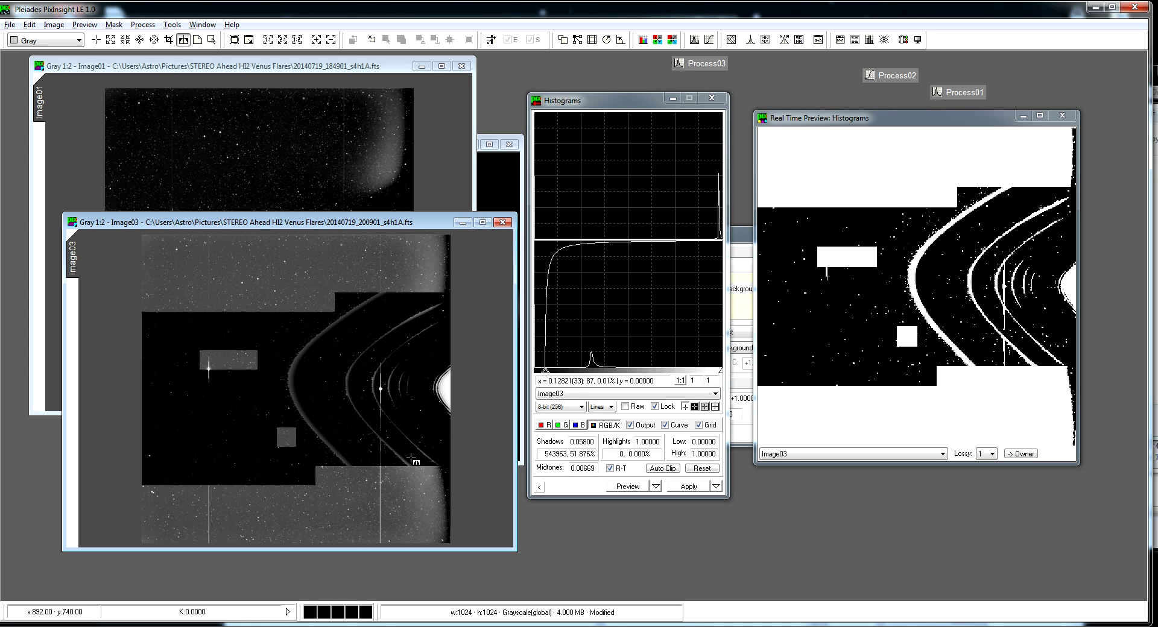
Rearrange the Image01 and Image02 windows to look at both background-subtracted frames.
left_click(520, 161)
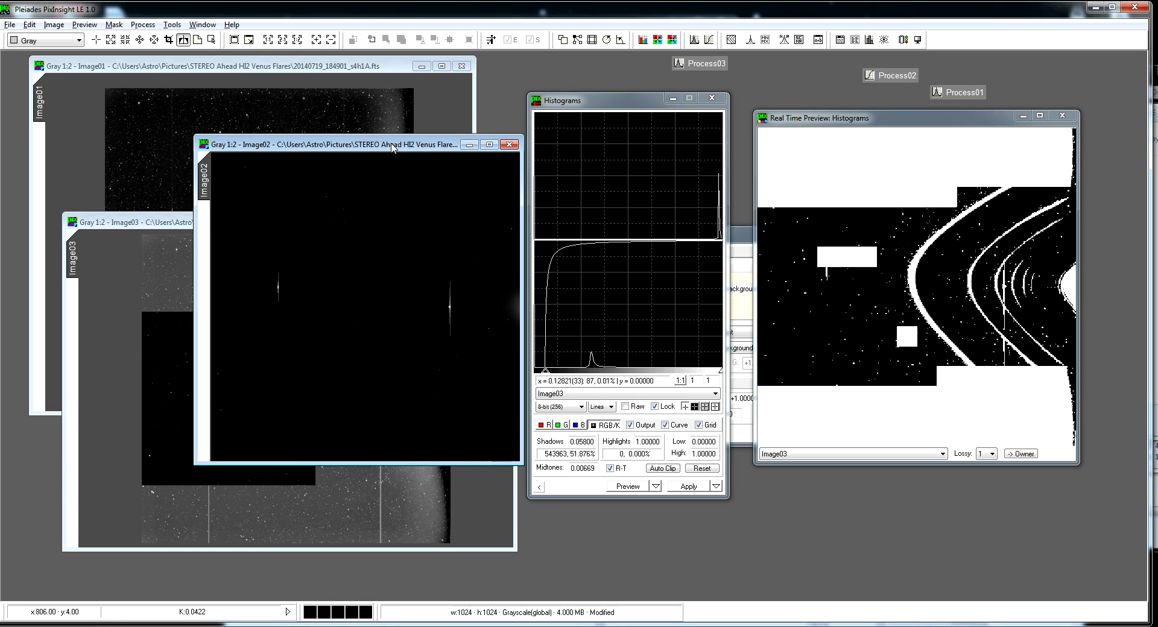
mouse_move(392, 148)
left_mouse_down()
mouse_move(368, 151)
mouse_move(383, 158)
left_mouse_up()
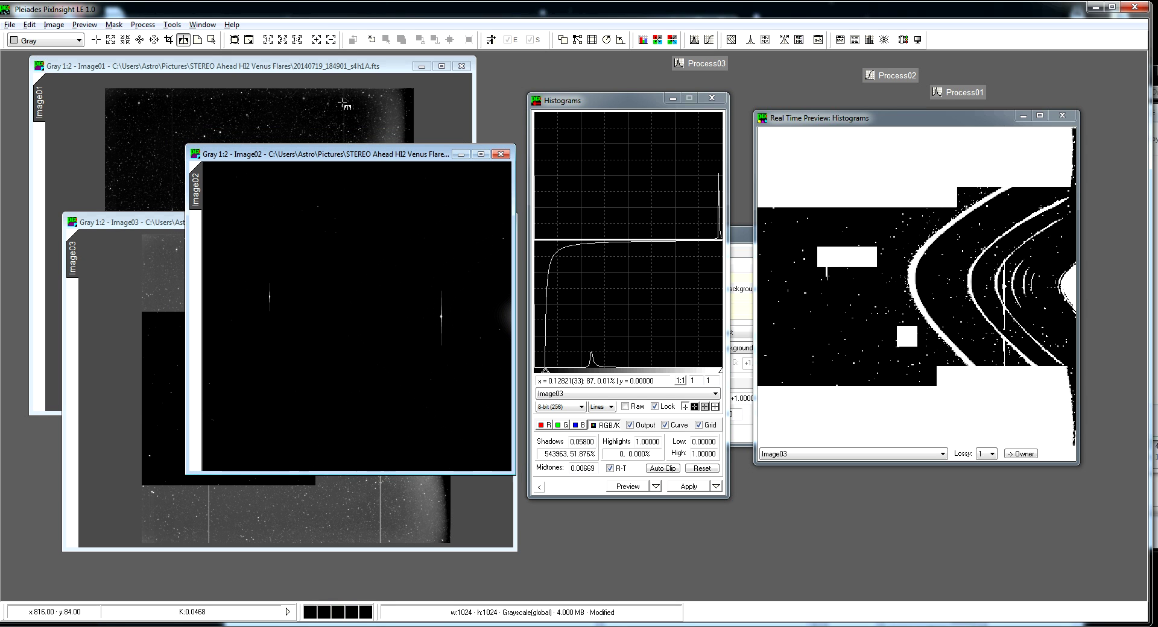
mouse_move(323, 73)
left_mouse_down()
mouse_move(299, 71)
mouse_move(319, 71)
left_mouse_up()
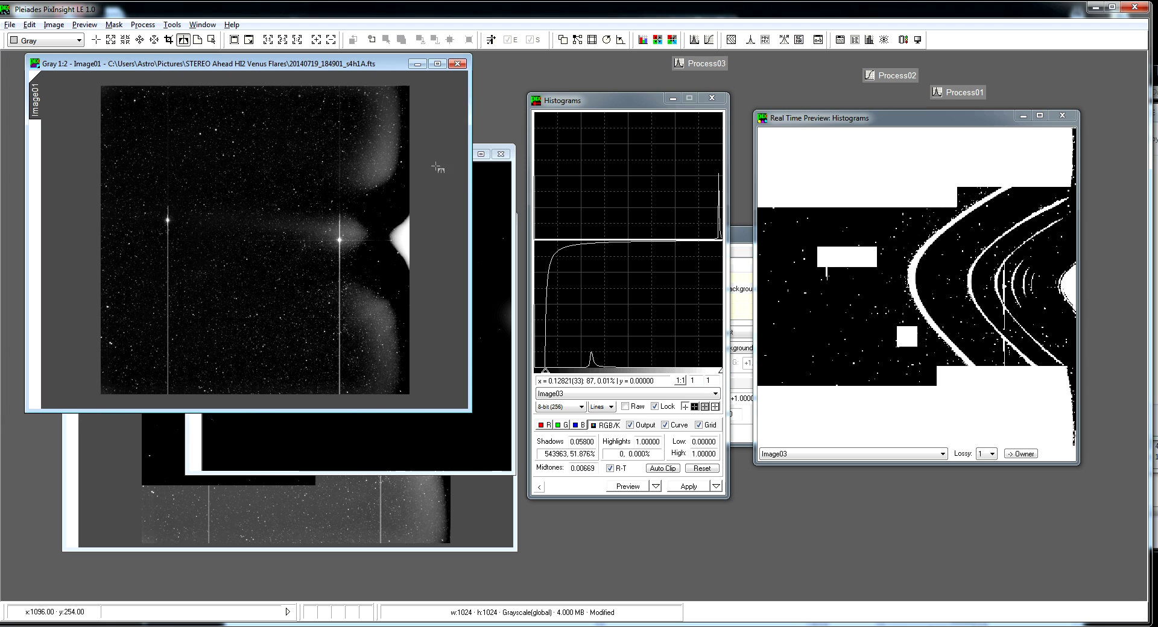
left_click(512, 179)
left_click_drag(389, 156, 391, 144)
Choose Image02 as the Histograms and Real Time Preview view, and apply the same stretch to Image02.
left_click(561, 395)
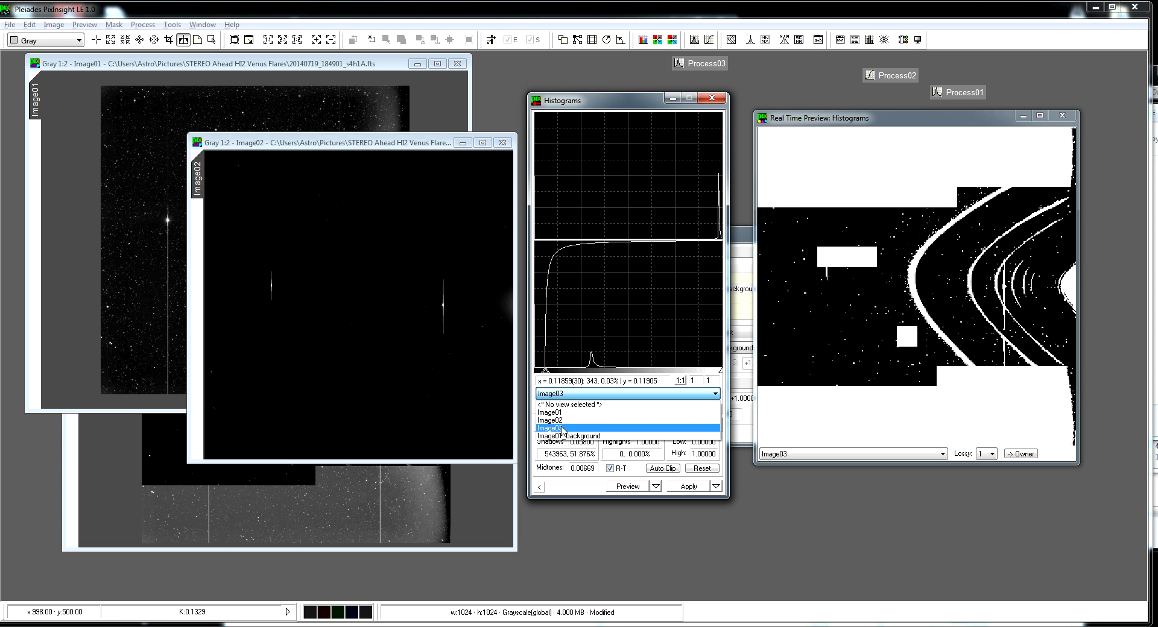
left_click(561, 421)
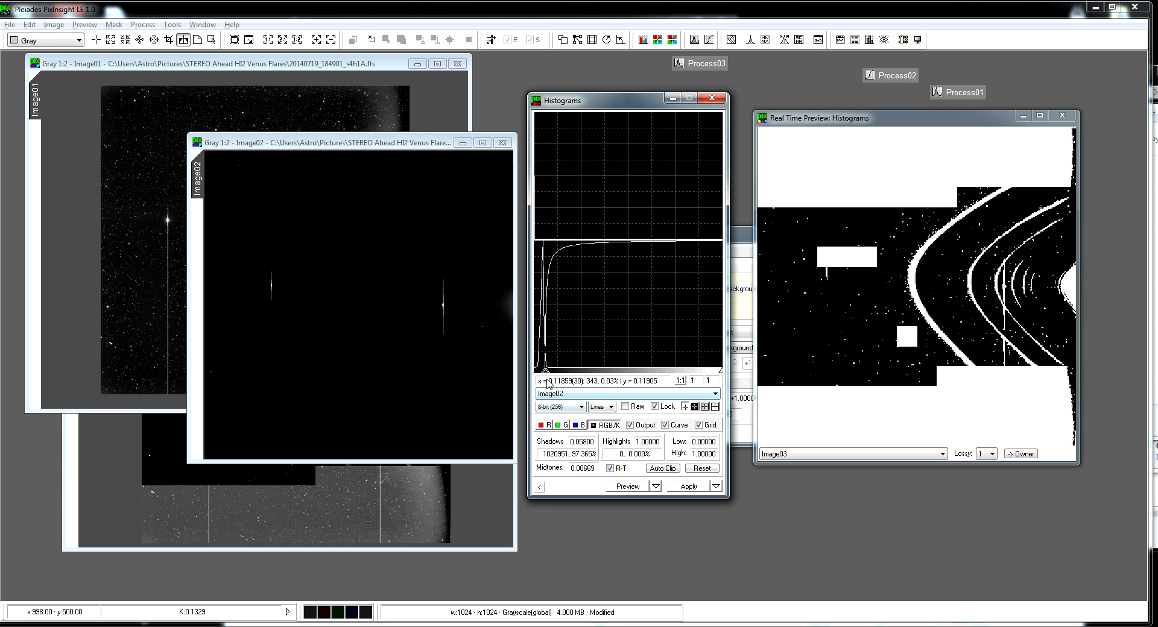
left_click(851, 454)
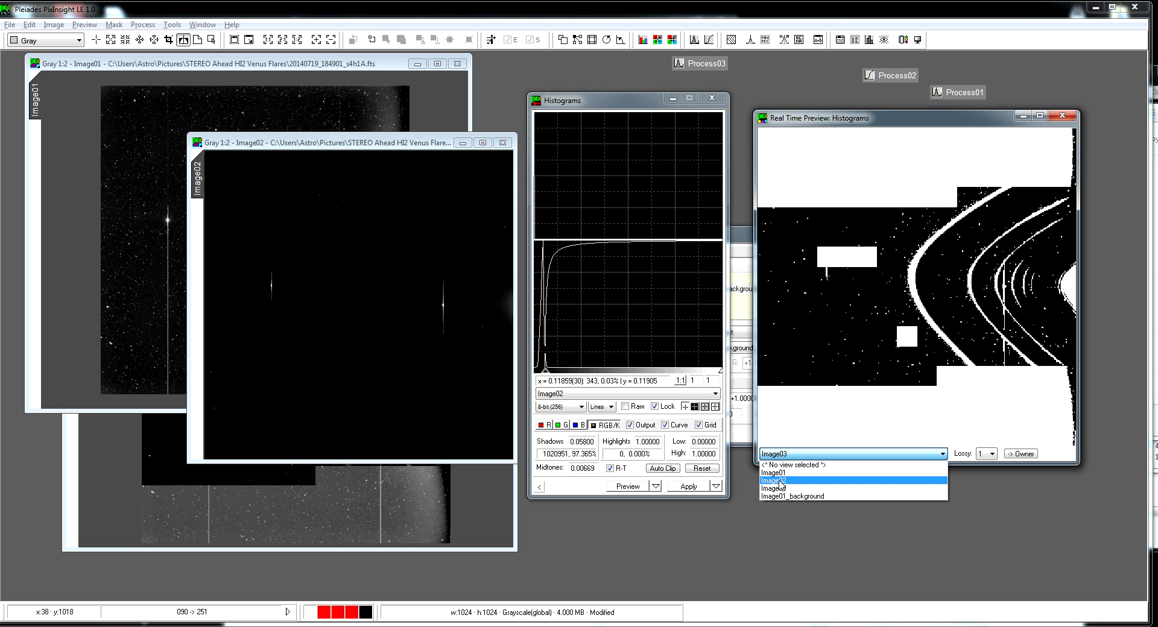
left_click(790, 480)
left_click_drag(541, 488, 371, 354)
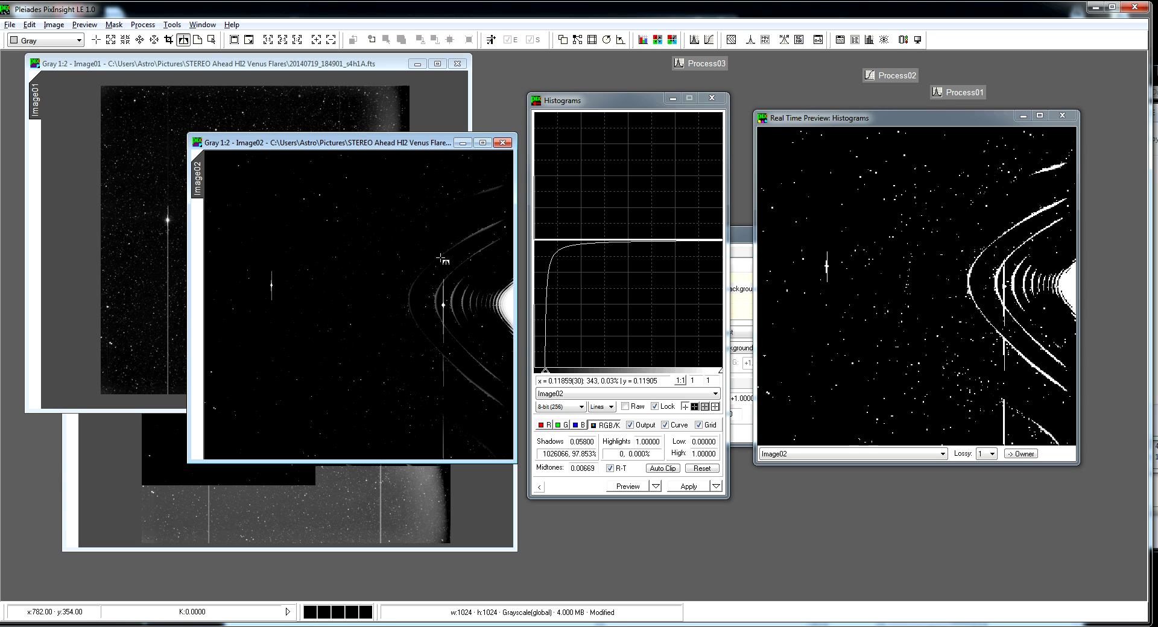
Compare Image03's rings and blocks with the browser's Massive Rings Coming From the SUN video and the Jul 19 entry in the STEREO weekly report.
left_click(341, 549)
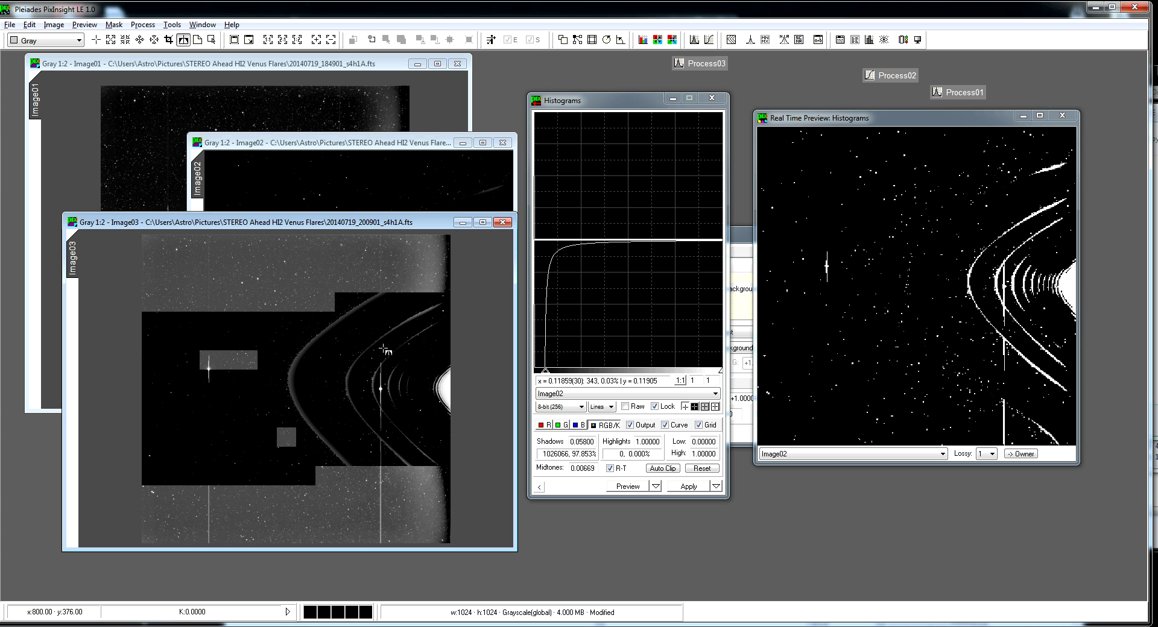
left_click(192, 618)
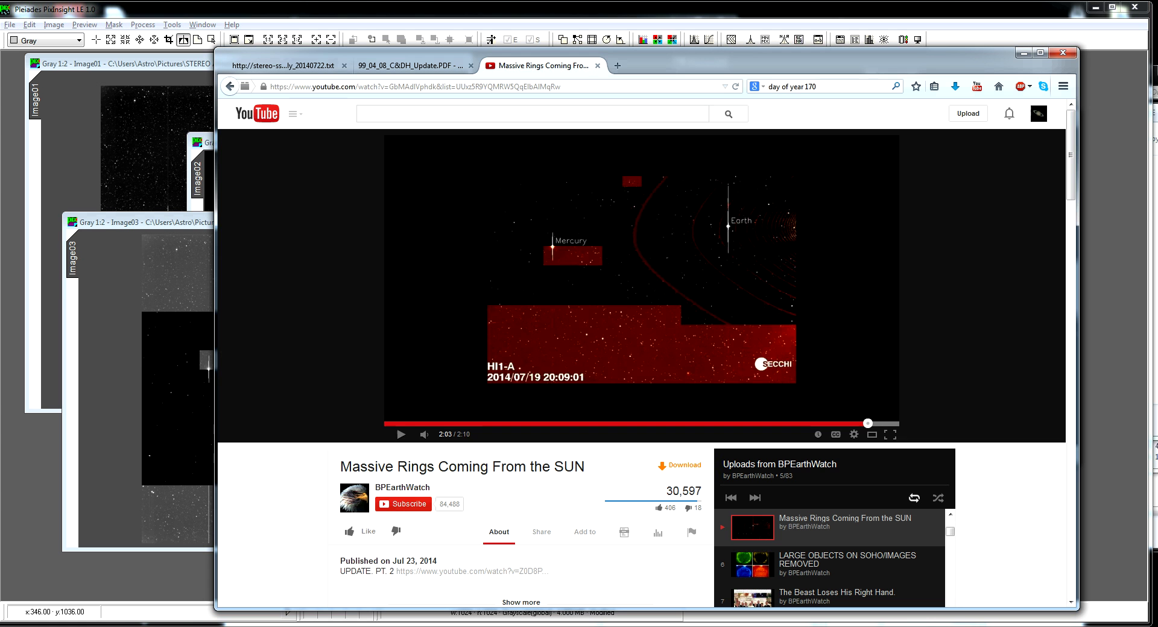
left_click(289, 68)
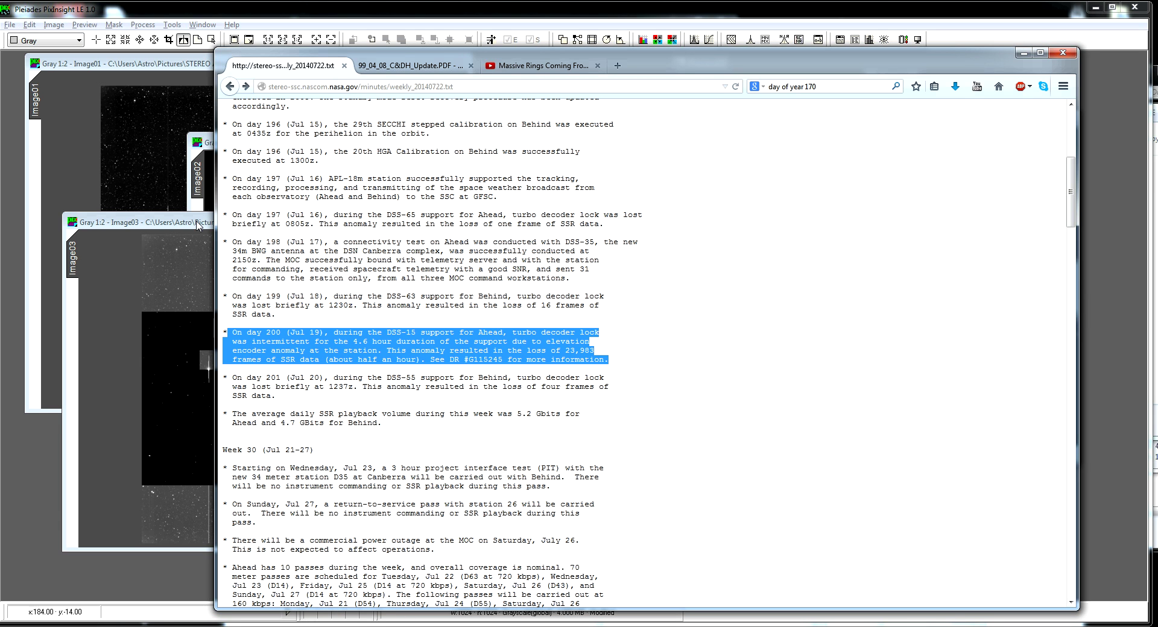
left_click_drag(198, 224, 186, 210)
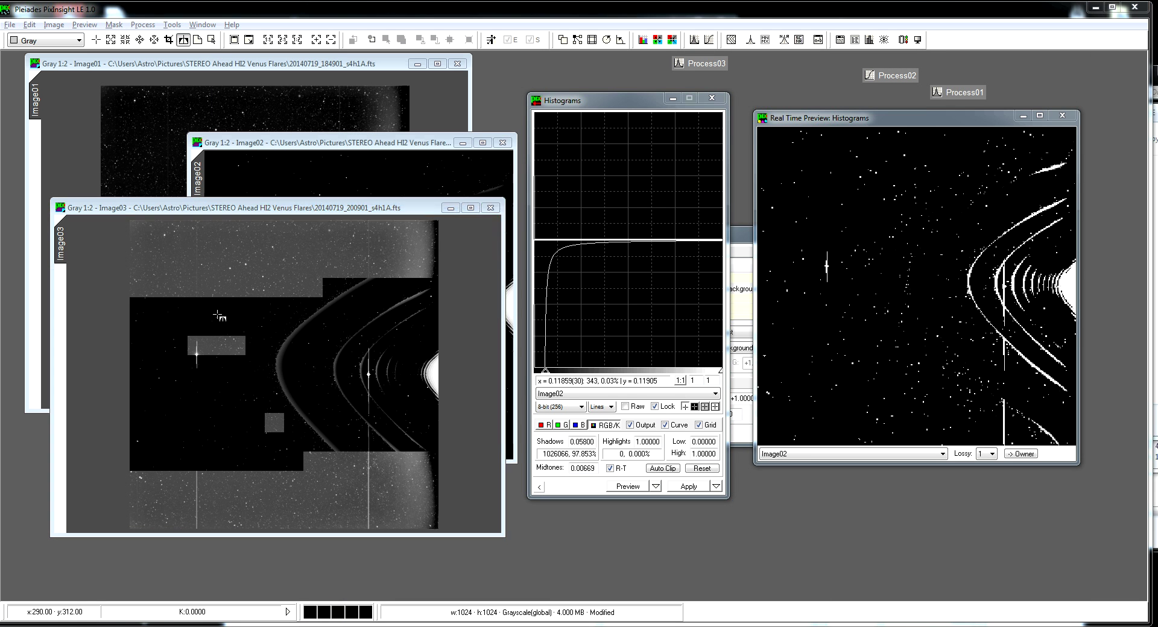
key("alt+Tab")
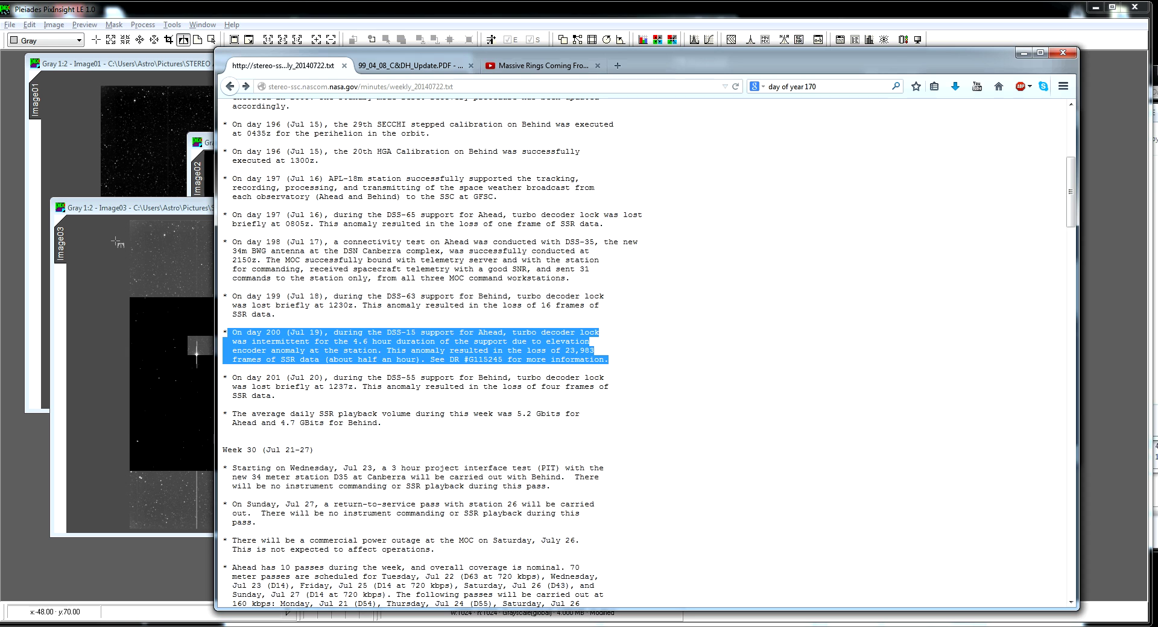
left_click_drag(147, 211, 134, 218)
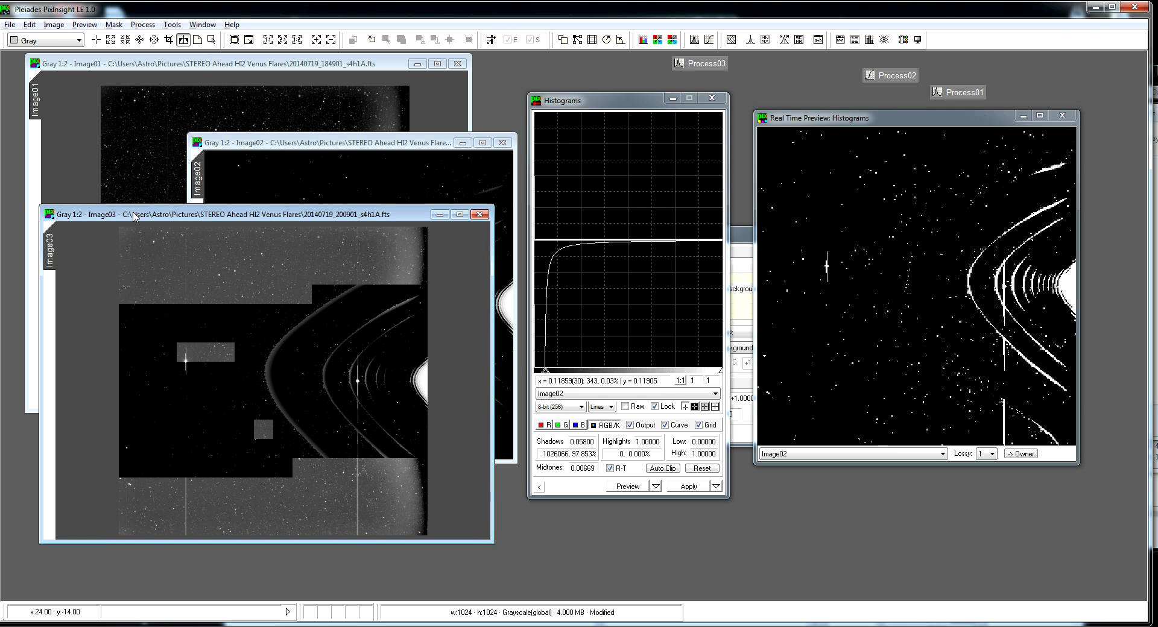